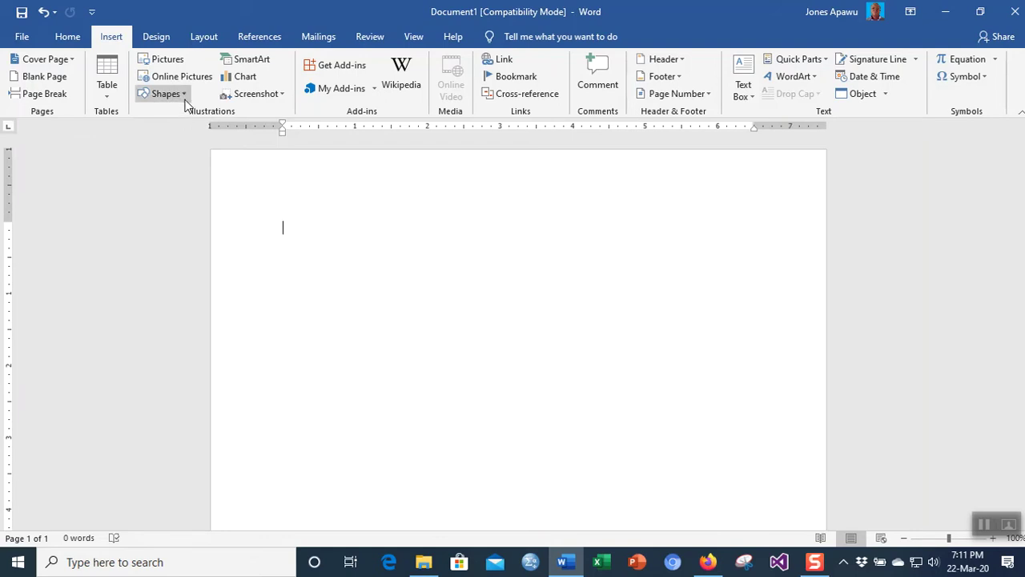
- Insert a straight diagonal line about 1" high and 1" wide in the upper part of the page
left_click(183, 94)
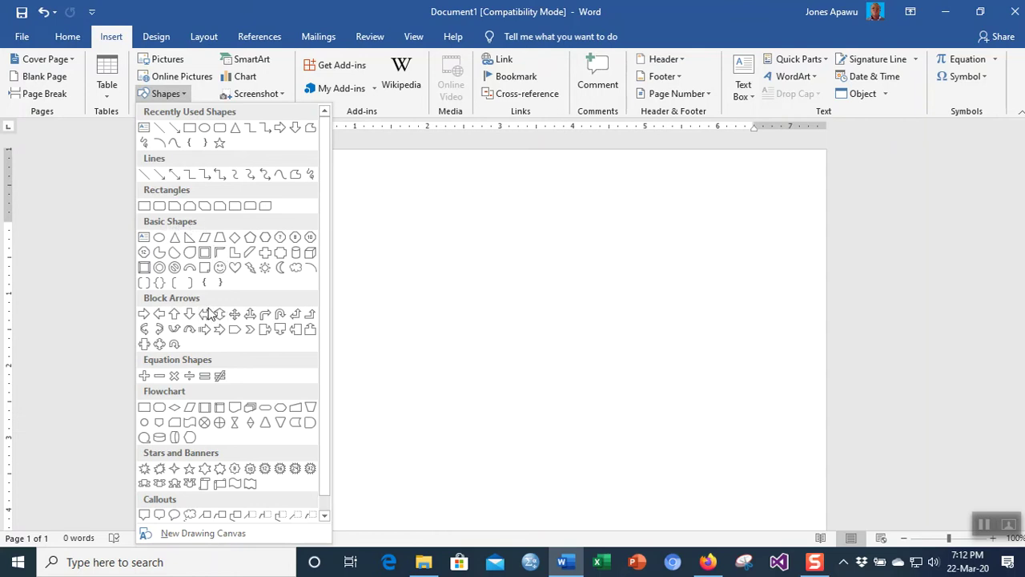
scroll(325, 442, "down", 1)
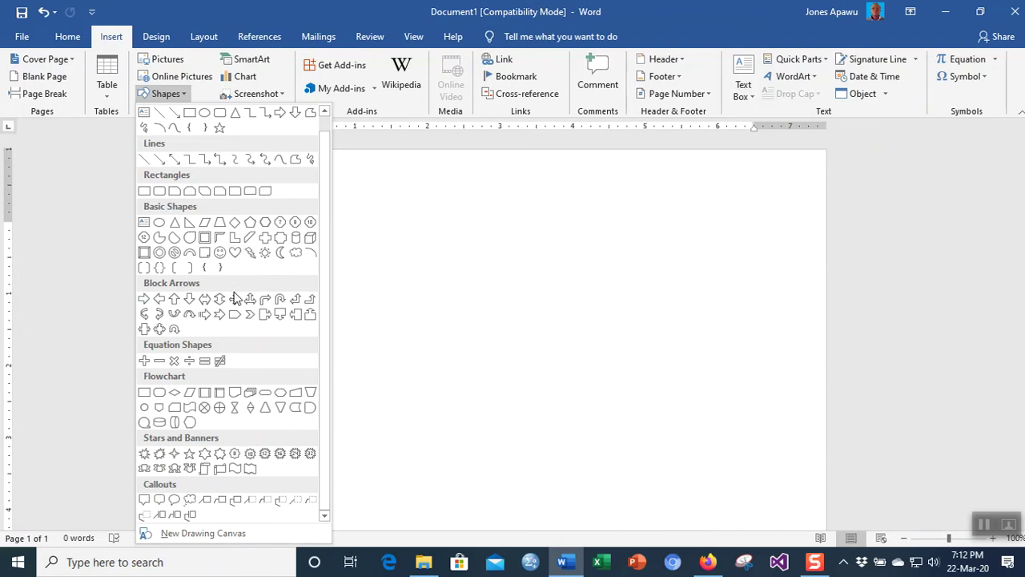
left_click(147, 163)
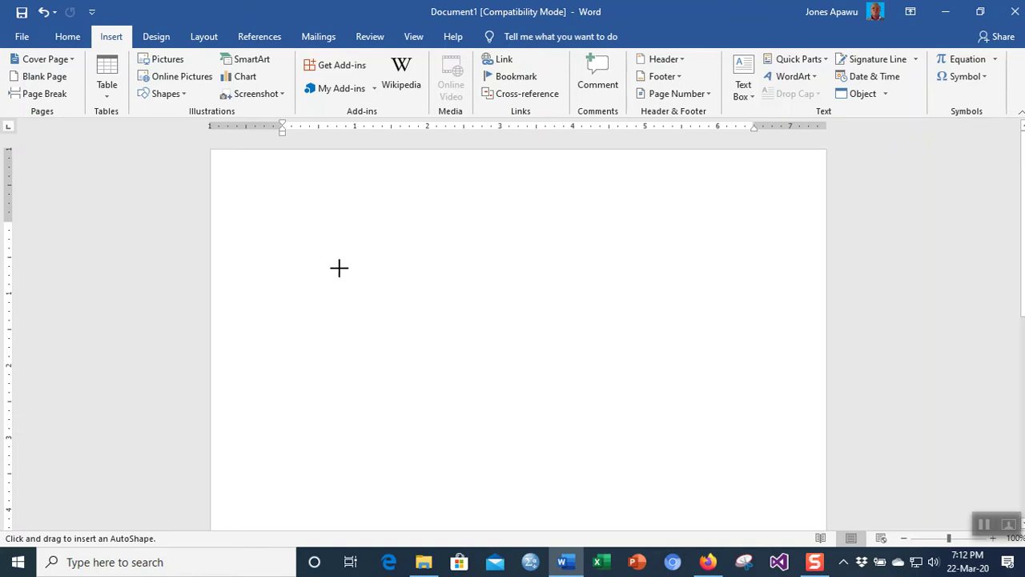
left_click_drag(339, 268, 412, 340)
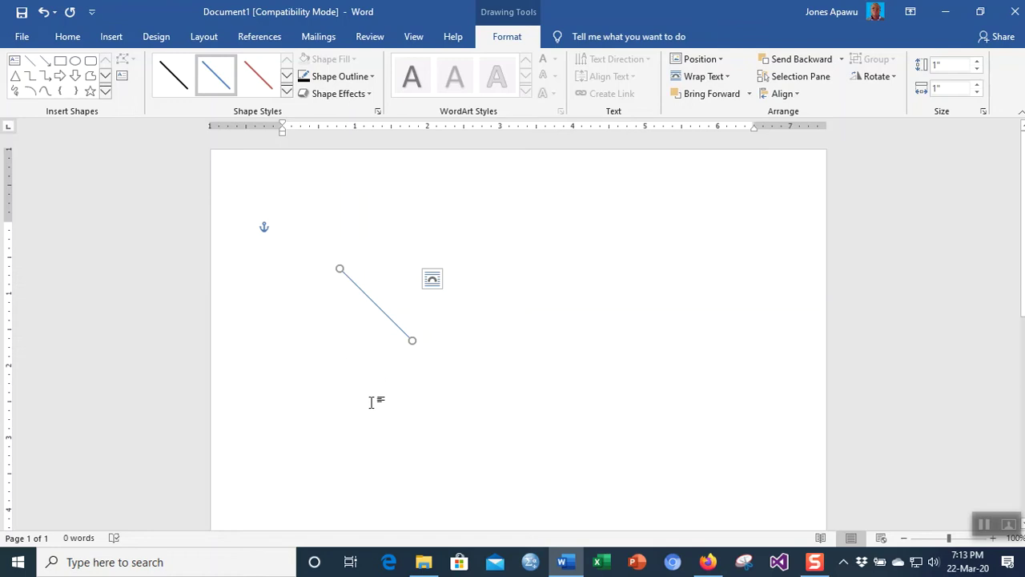
- Shift the line slightly and reshape it into a nearly horizontal line about 1.85" wide
mouse_move(389, 313)
left_mouse_down()
mouse_move(582, 312)
mouse_move(334, 339)
mouse_move(404, 318)
left_mouse_up()
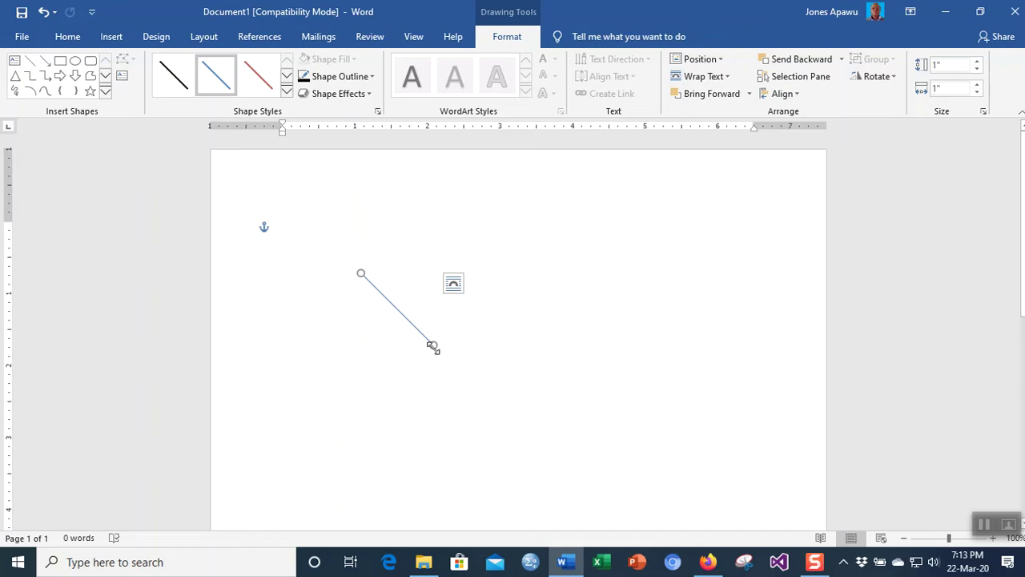
left_click_drag(432, 346, 492, 272)
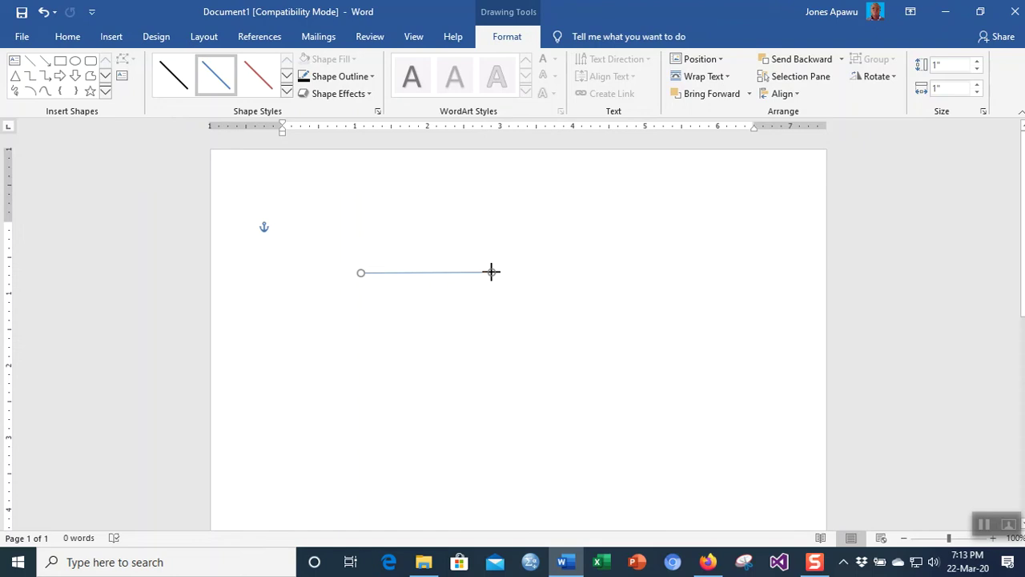
left_click_drag(492, 272, 491, 274)
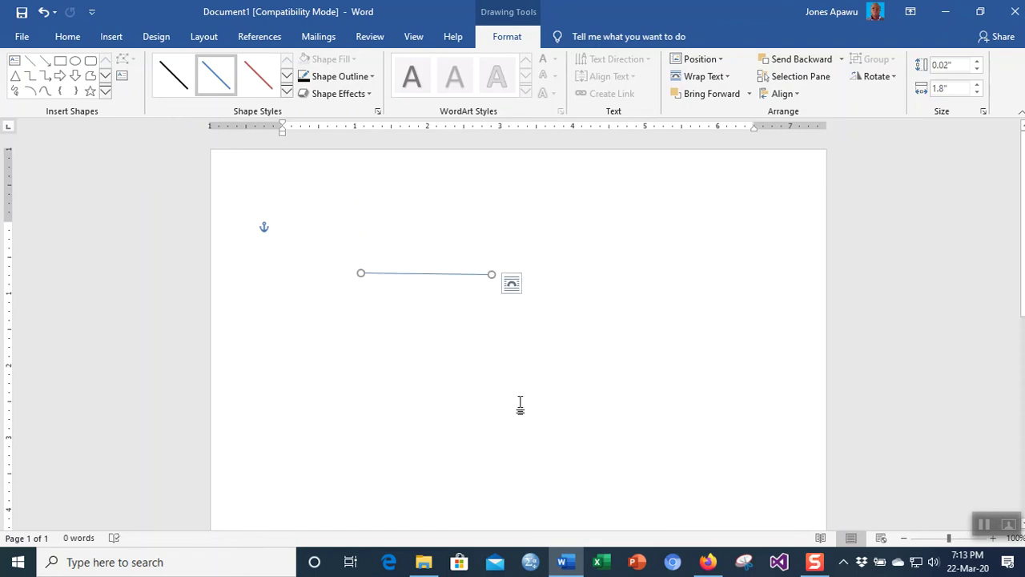
left_click_drag(495, 273, 495, 273)
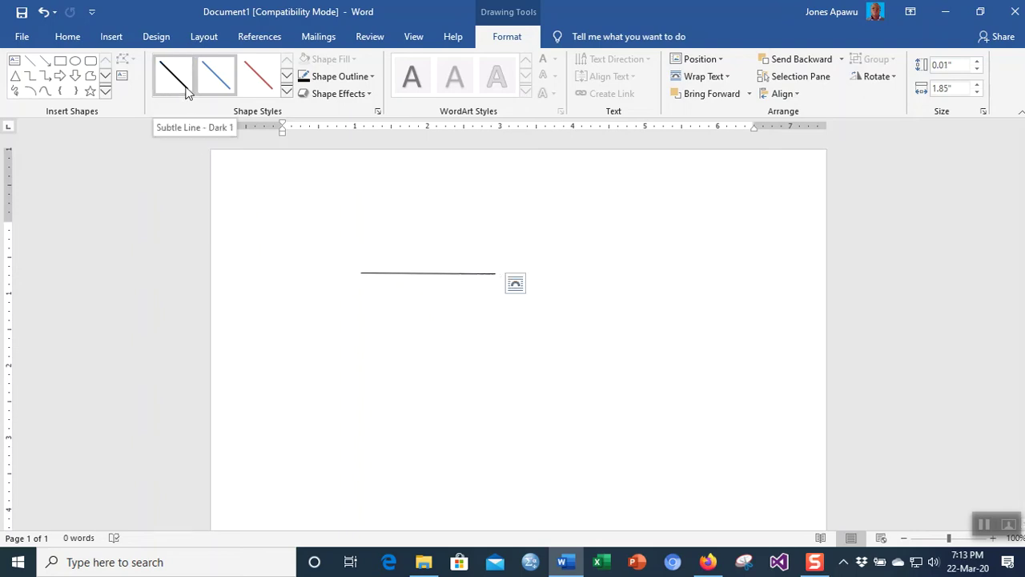
- Set the line's outline to the standard red colour with a 3 pt weight
left_click(369, 77)
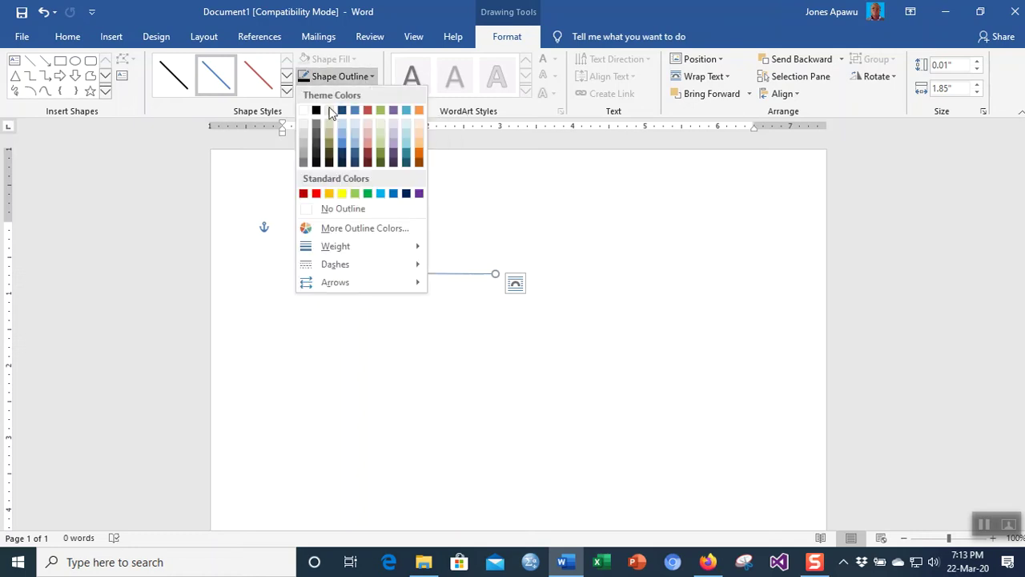
left_click(317, 194)
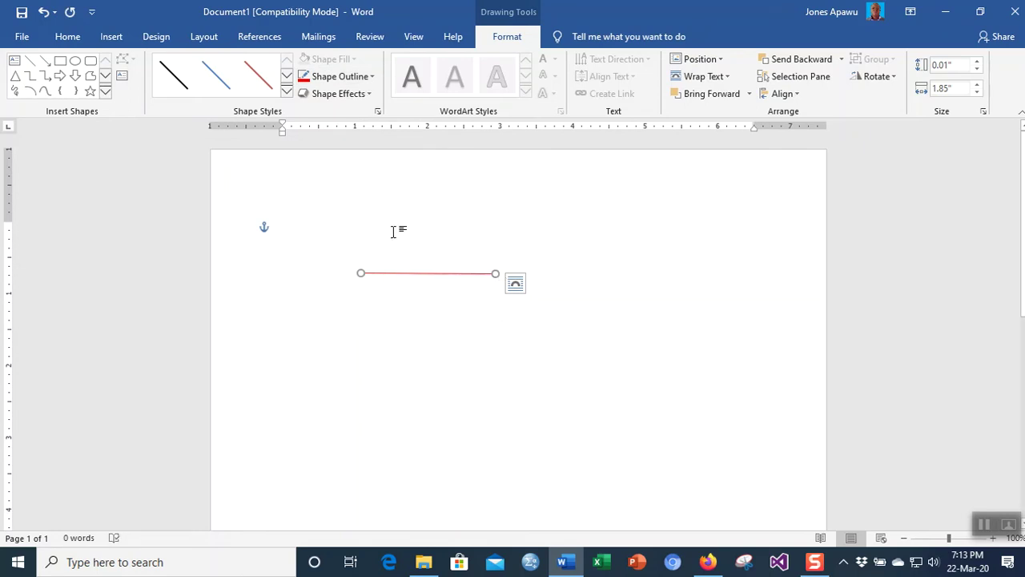
left_click(369, 83)
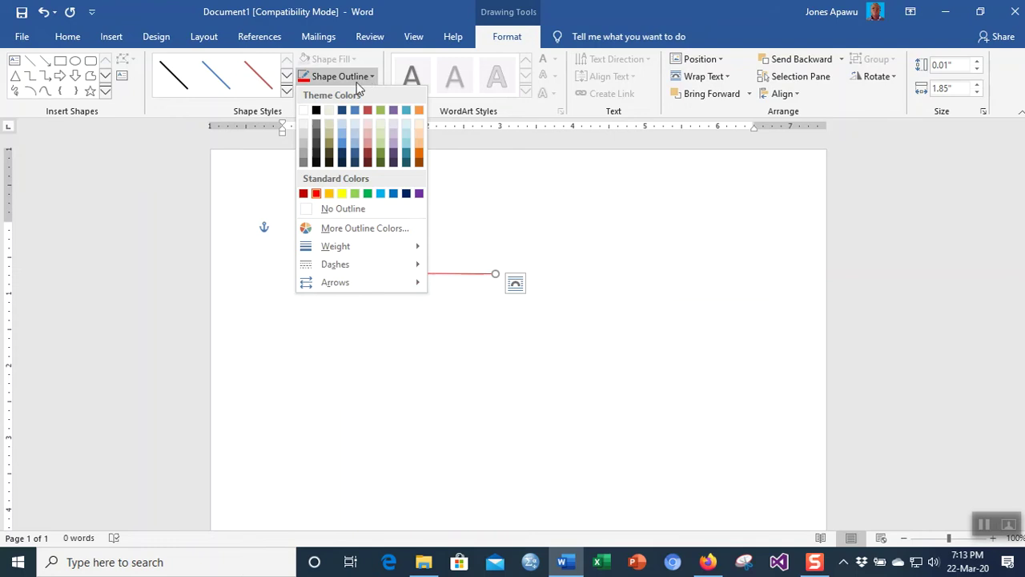
mouse_move(330, 253)
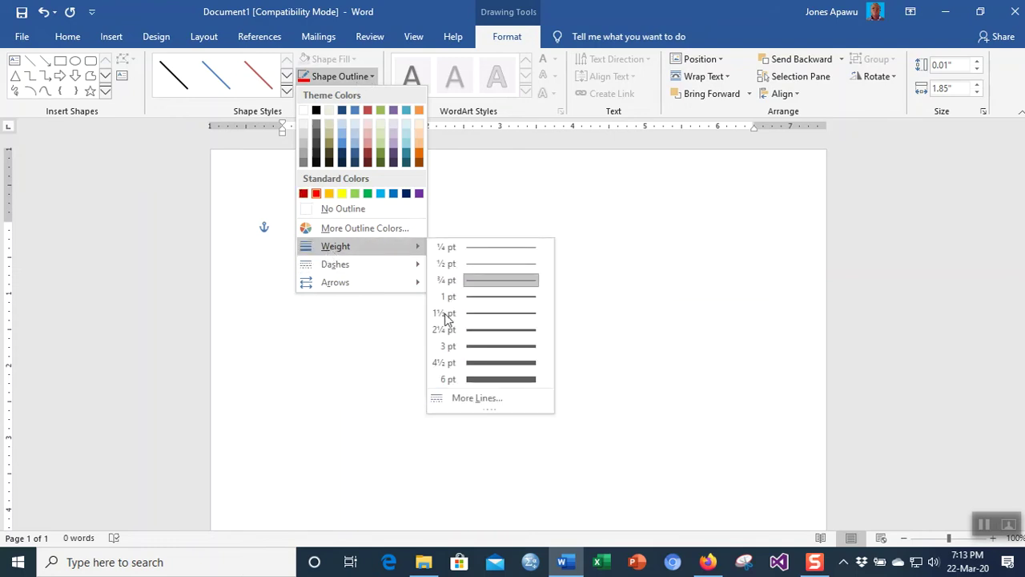
left_click(483, 348)
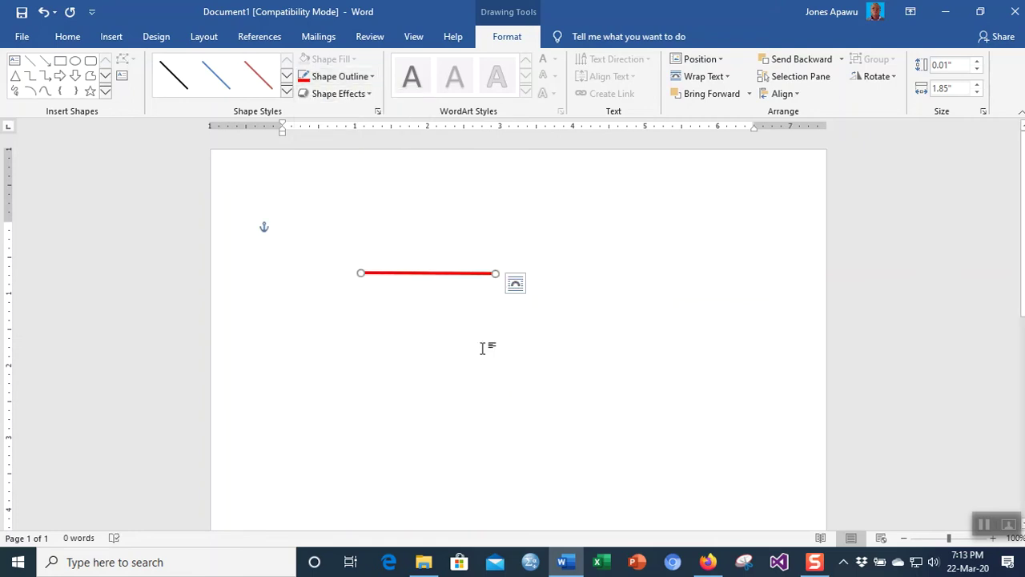
- Move the red line a little to the right and delete it from the page
left_click_drag(456, 275, 496, 274)
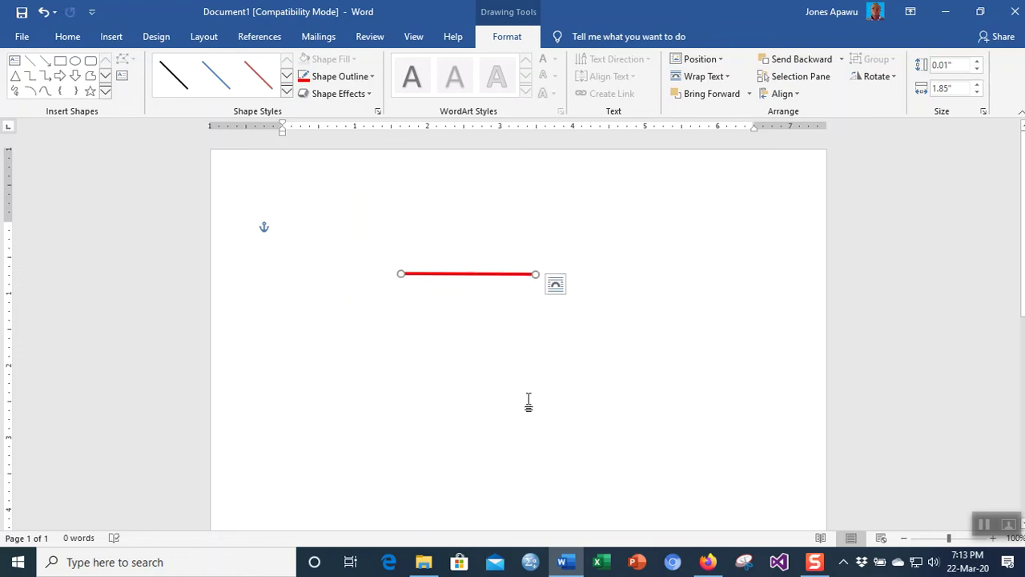
key("Delete")
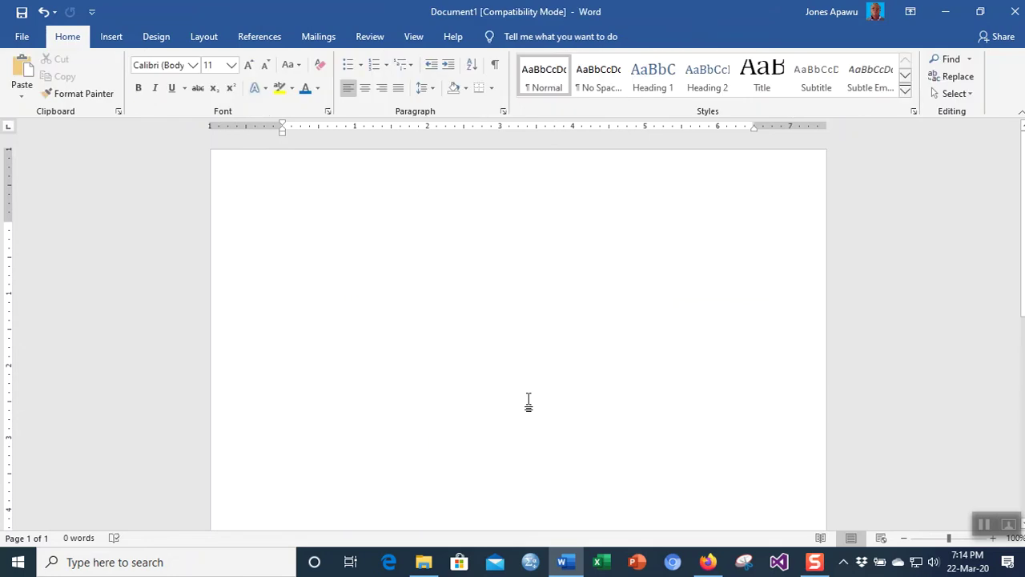
- Insert a rectangle shape about 2.98" wide and 1.14" high in the upper part of the page
left_click(114, 40)
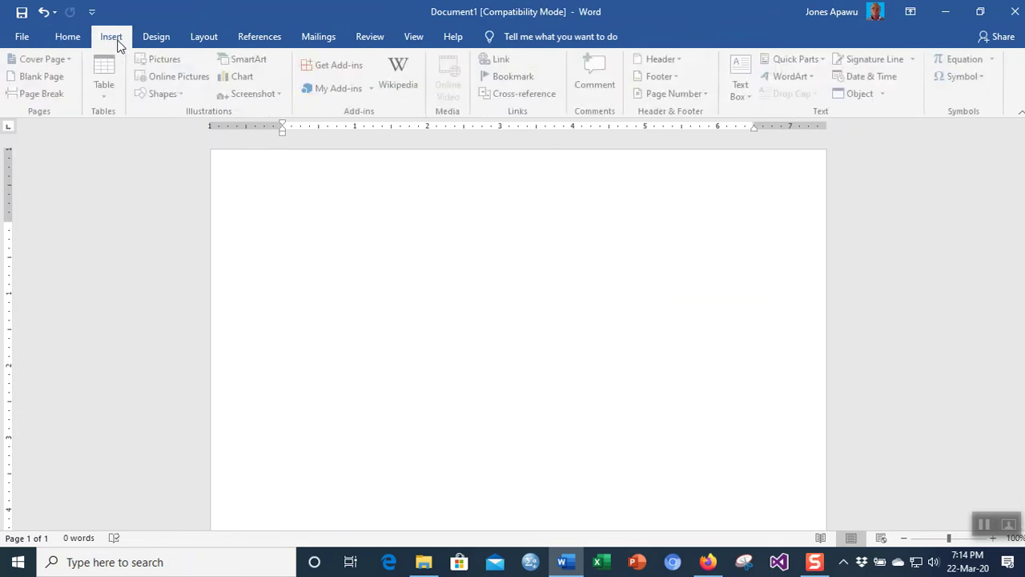
left_click(186, 102)
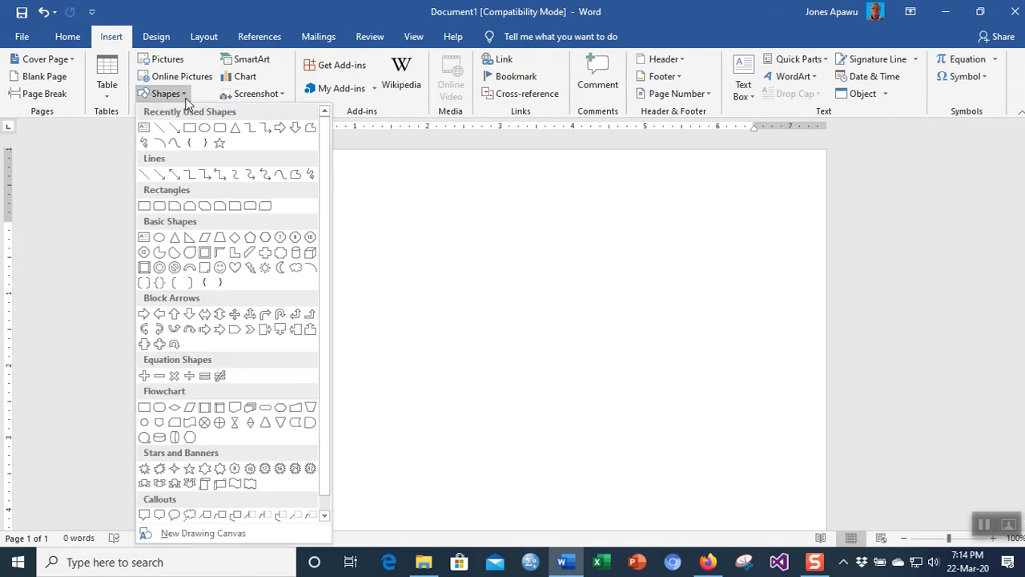
left_click(145, 207)
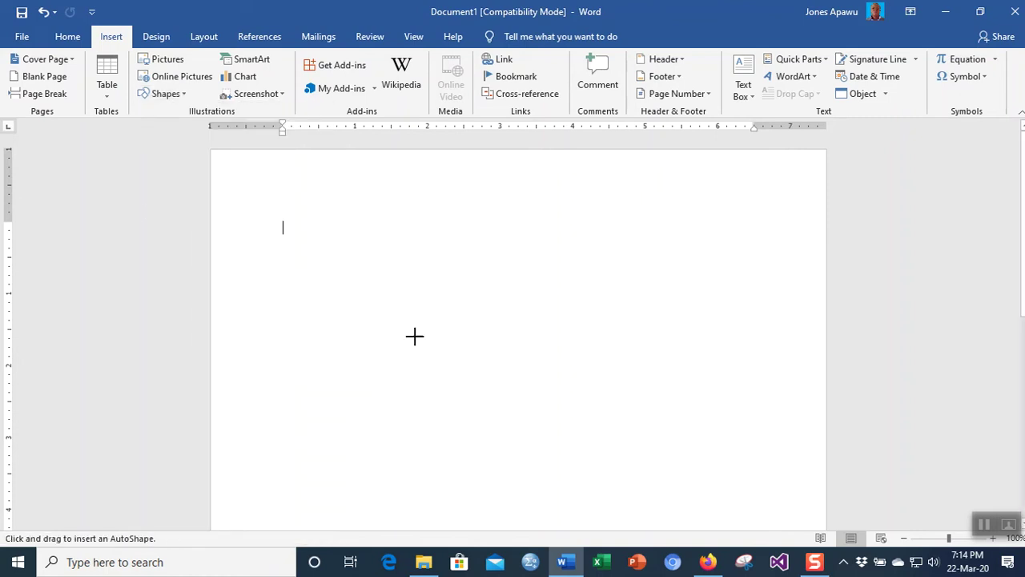
mouse_move(355, 265)
left_mouse_down()
mouse_move(467, 339)
mouse_move(617, 357)
mouse_move(572, 348)
left_mouse_up()
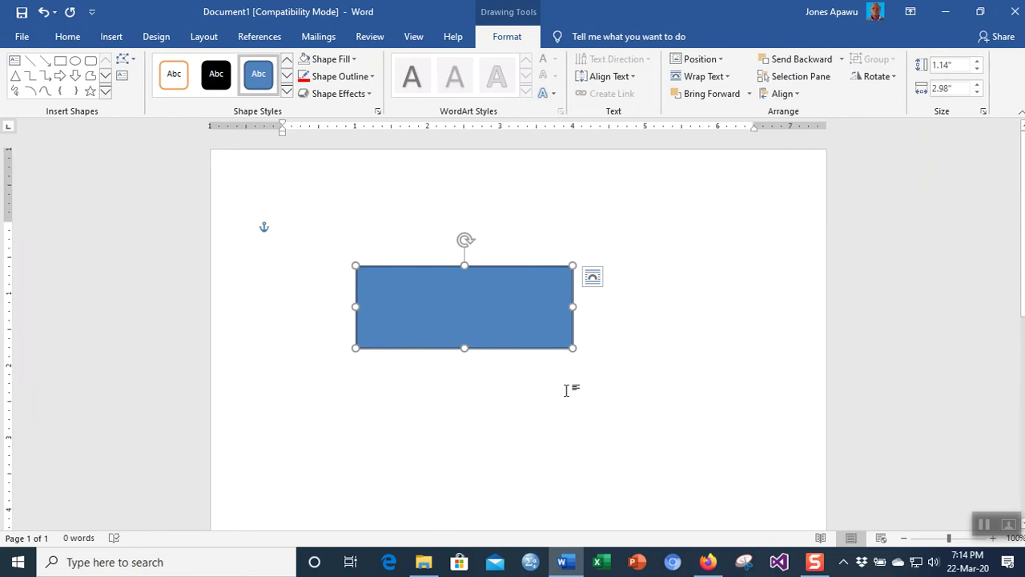
- Format the rectangle with no fill and a black outline
left_click(353, 60)
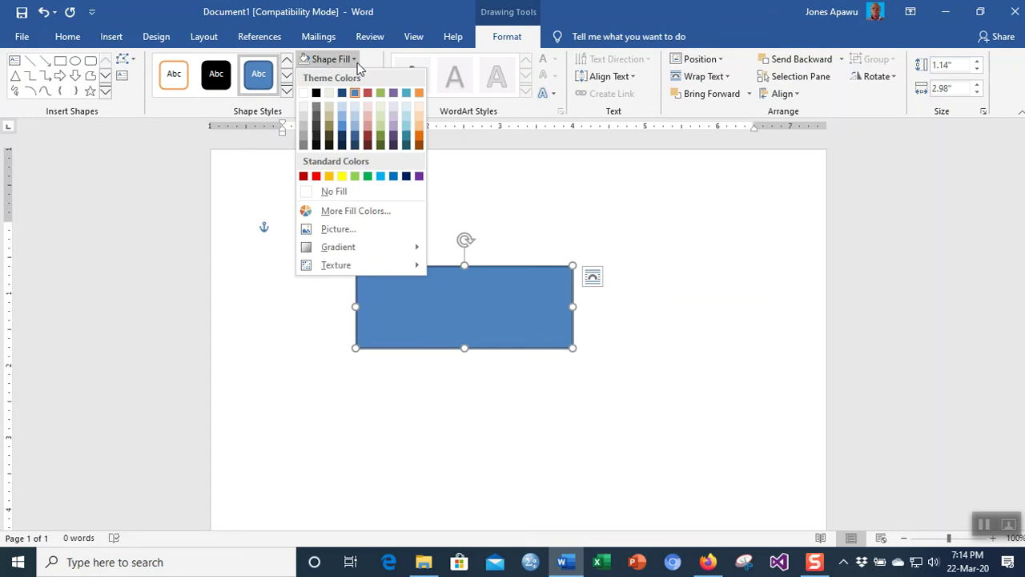
left_click(348, 194)
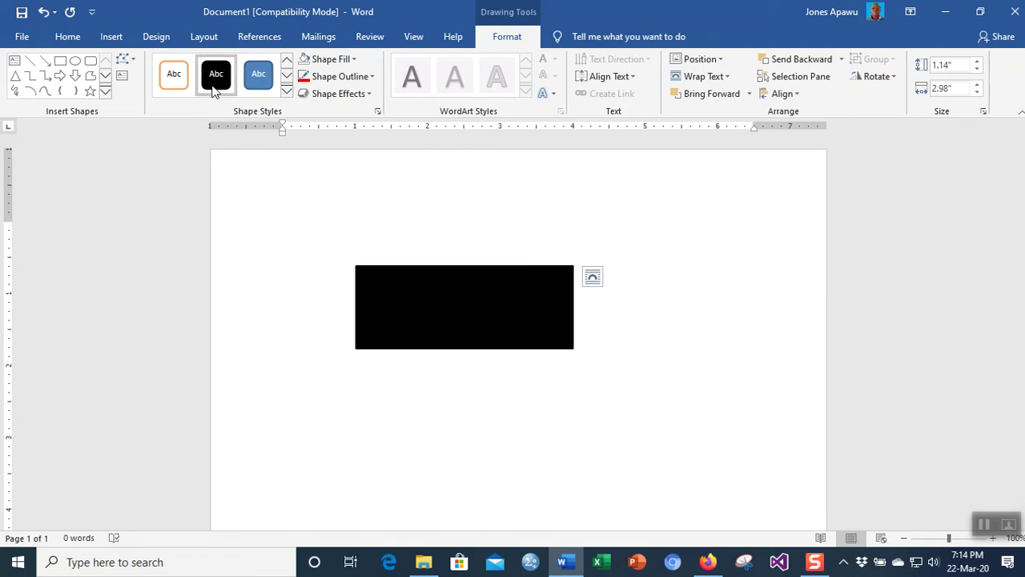
left_click(371, 77)
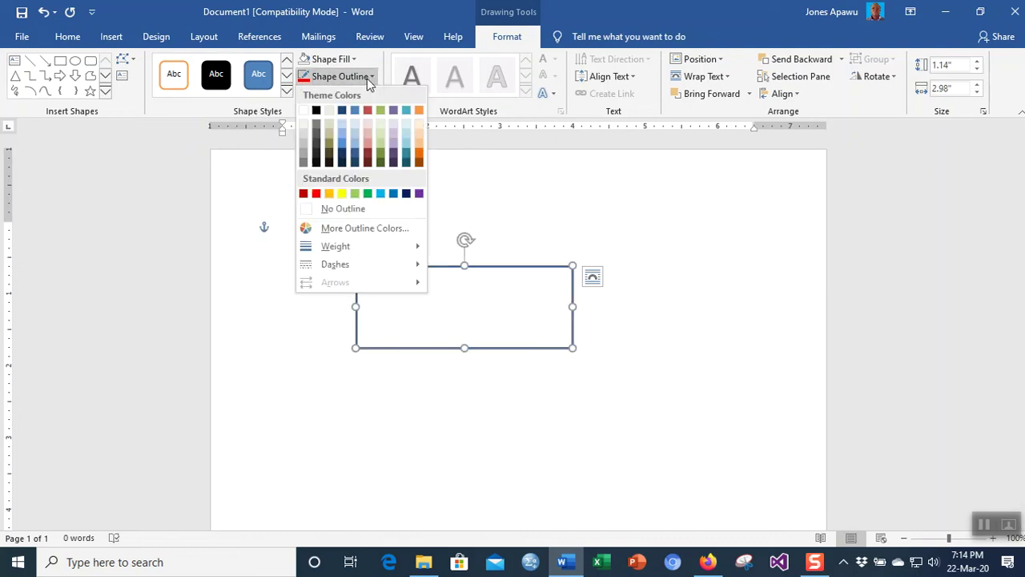
left_click(318, 112)
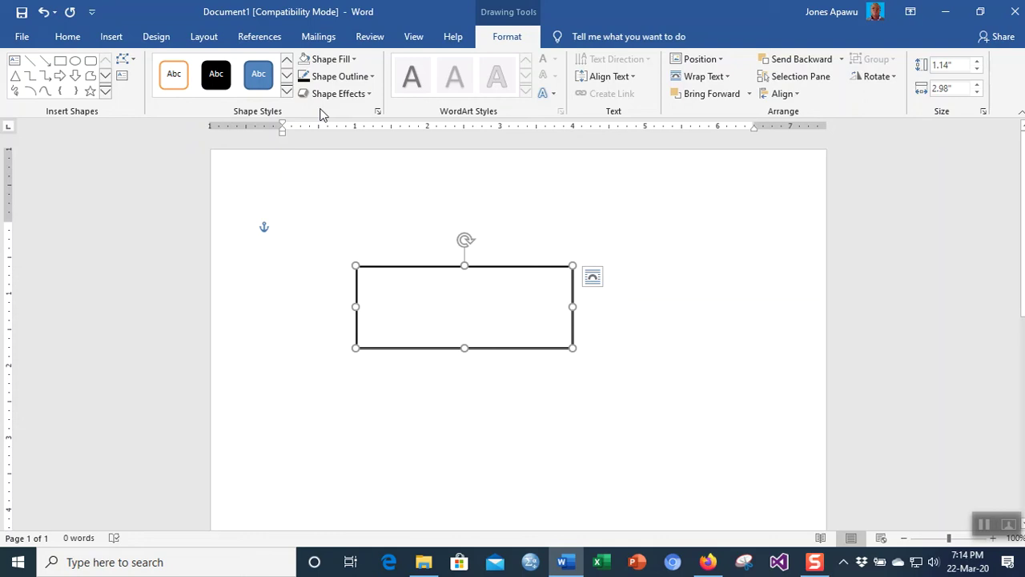
- Add the text "RECTANGLE" inside the rectangle
right_click(489, 353)
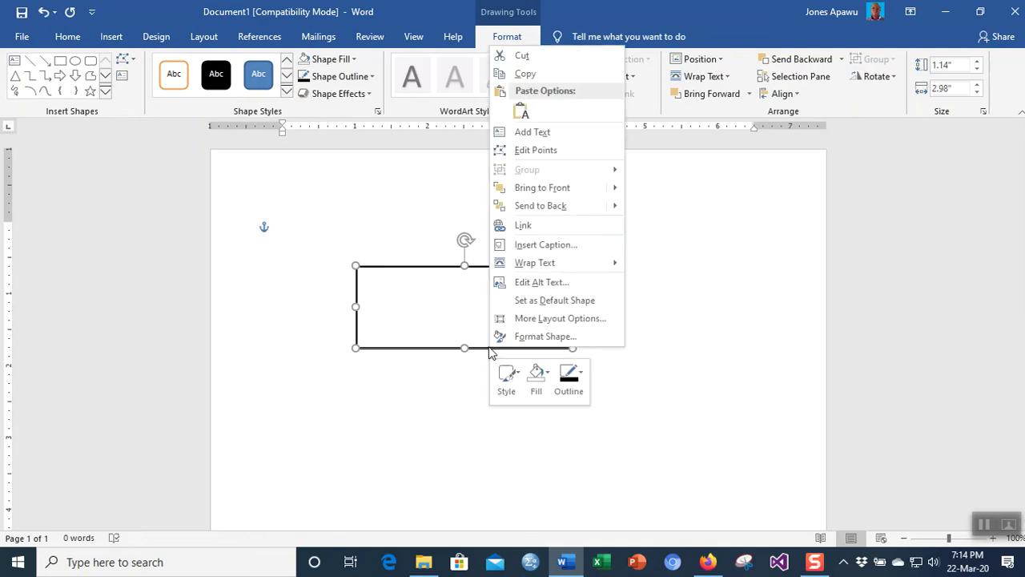
left_click(532, 132)
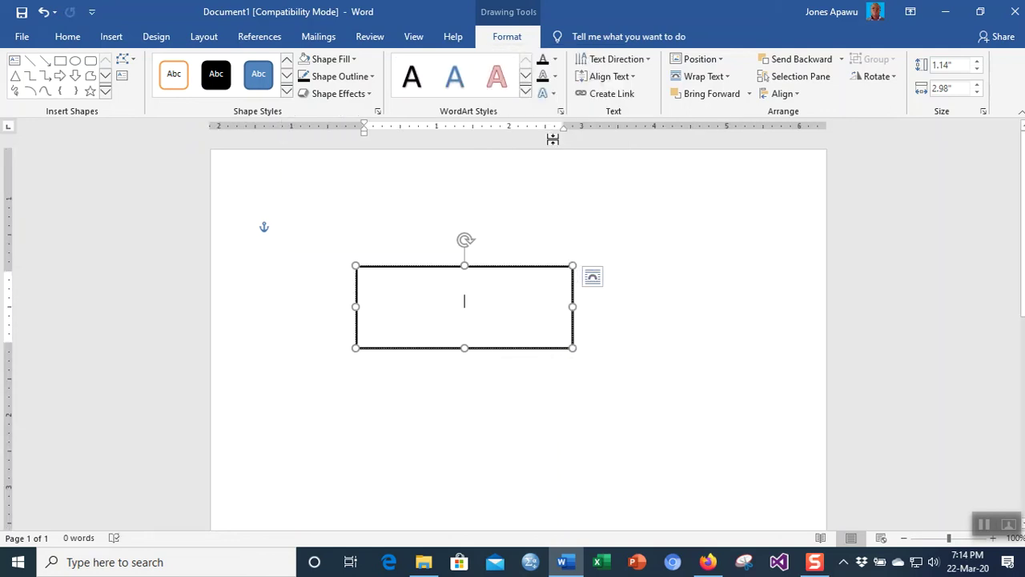
type("Hi")
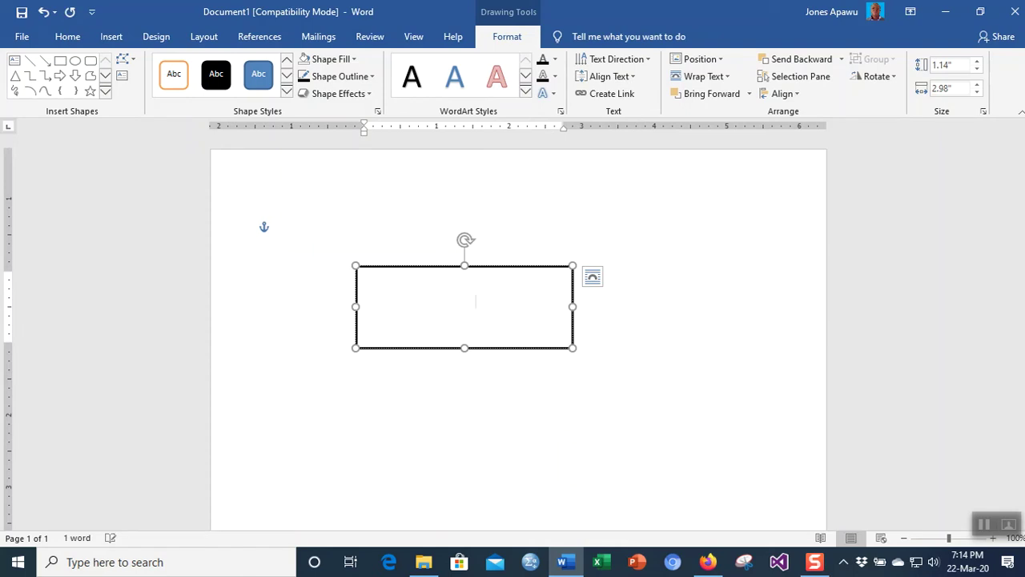
type(" all")
- Select all the text inside the rectangle and set its font colour to standard blue
key("ctrl+shift+Left")
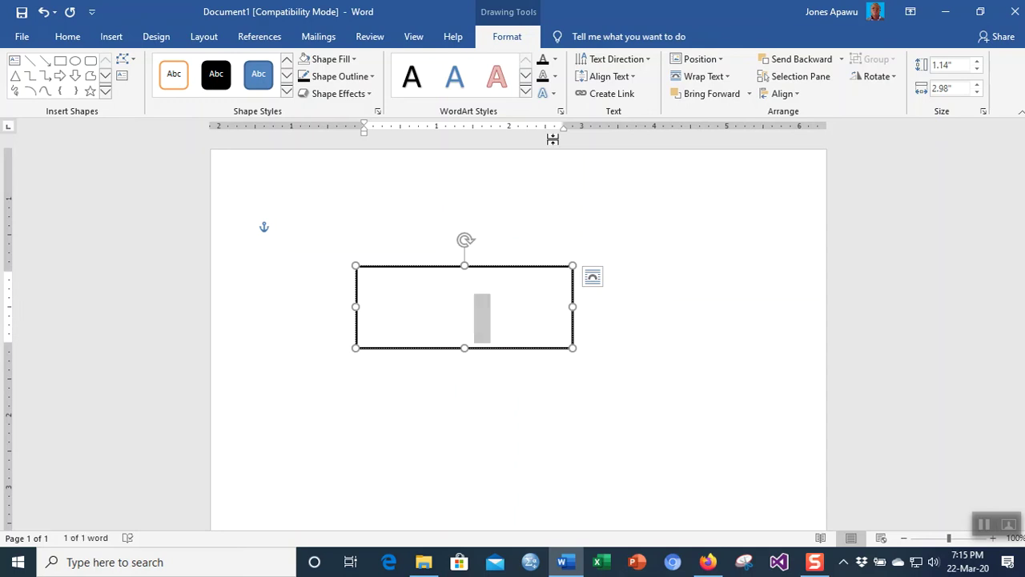
key("shift+Left")
key("shift+Left")
key("shift+Left")
key("shift+Left")
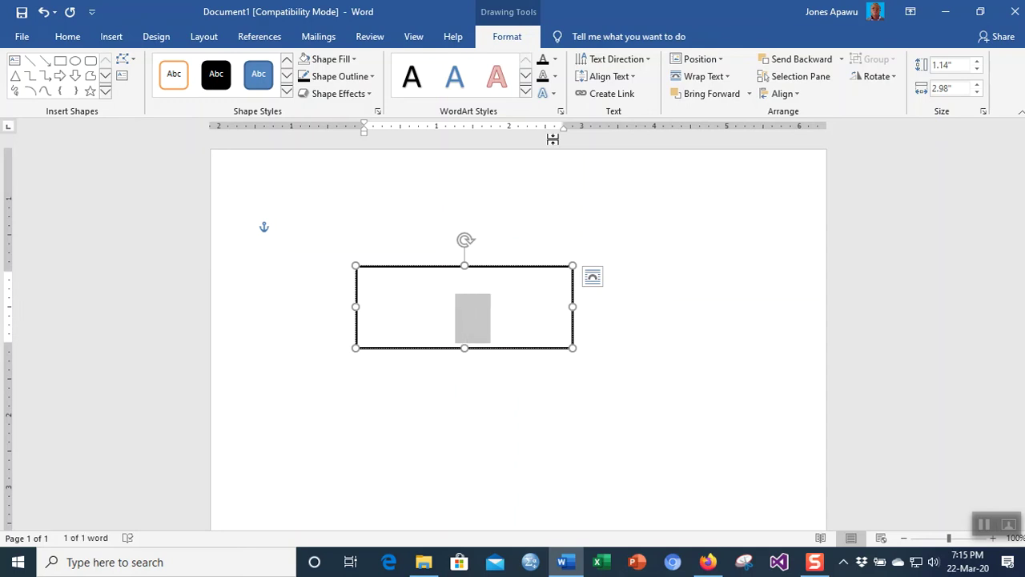
key("shift+Left")
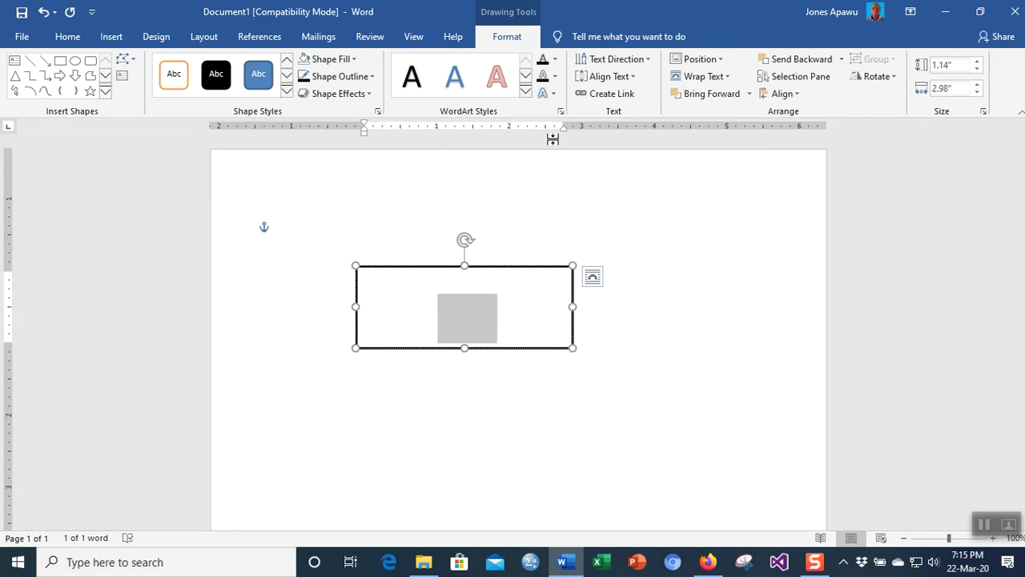
left_click(72, 37)
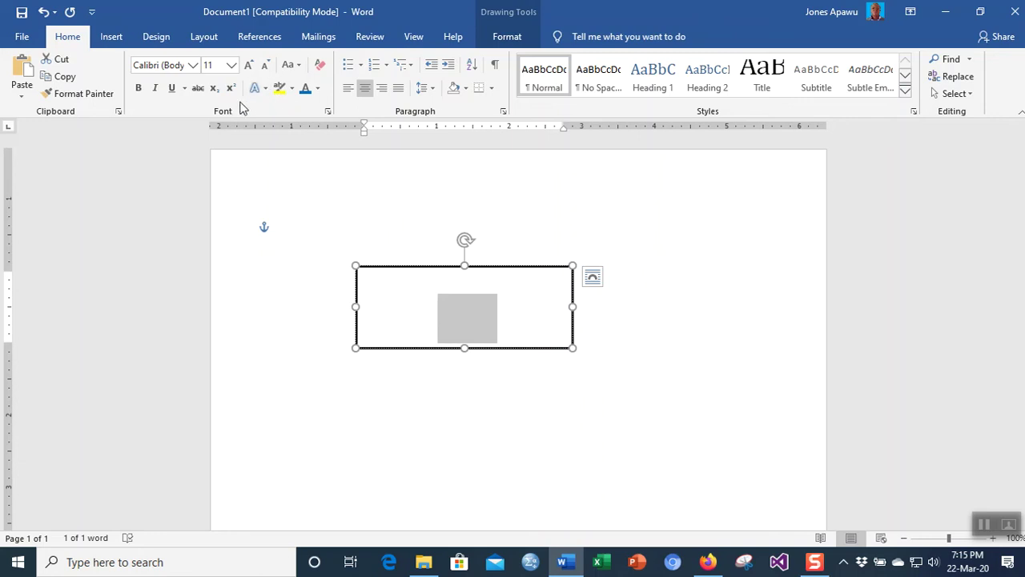
left_click(318, 89)
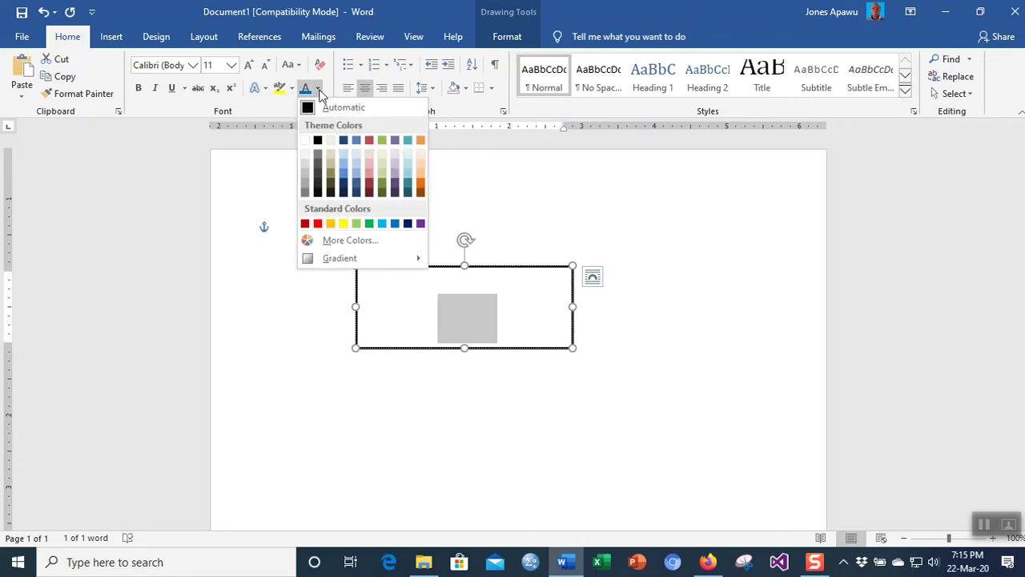
left_click(396, 224)
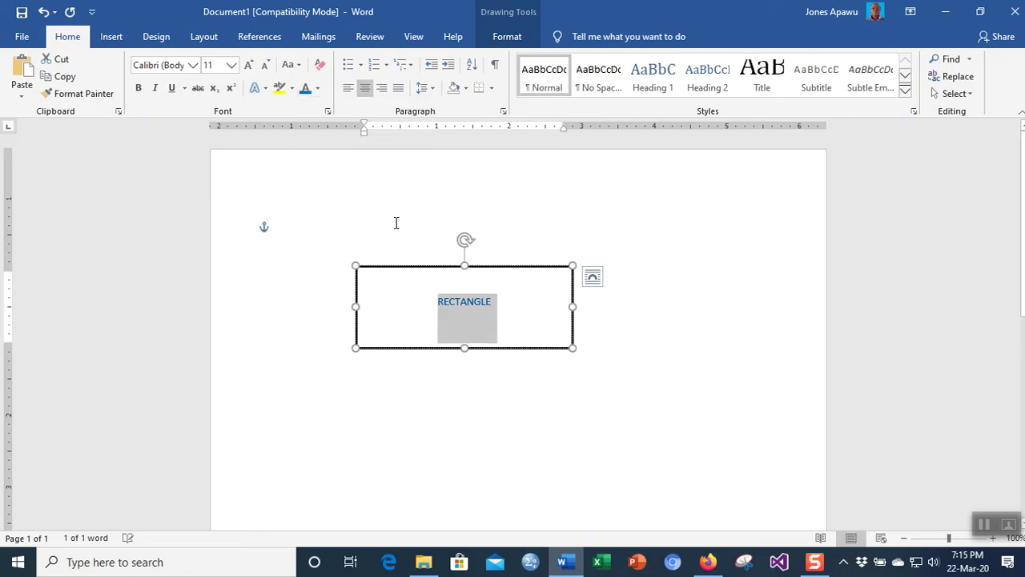
- Set the selected rectangle text to font size 28 and the Times New Roman font
left_click(231, 65)
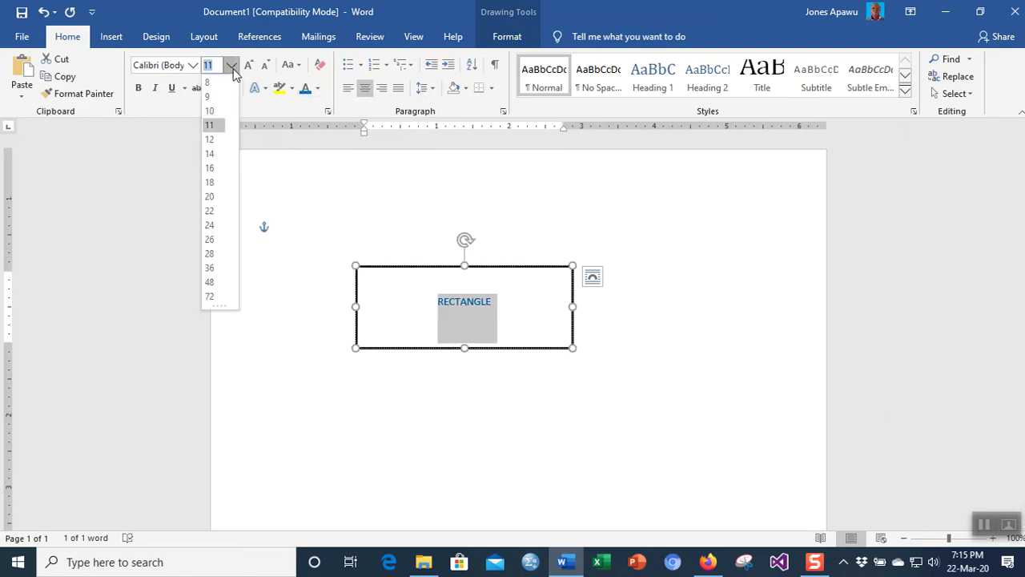
left_click(211, 253)
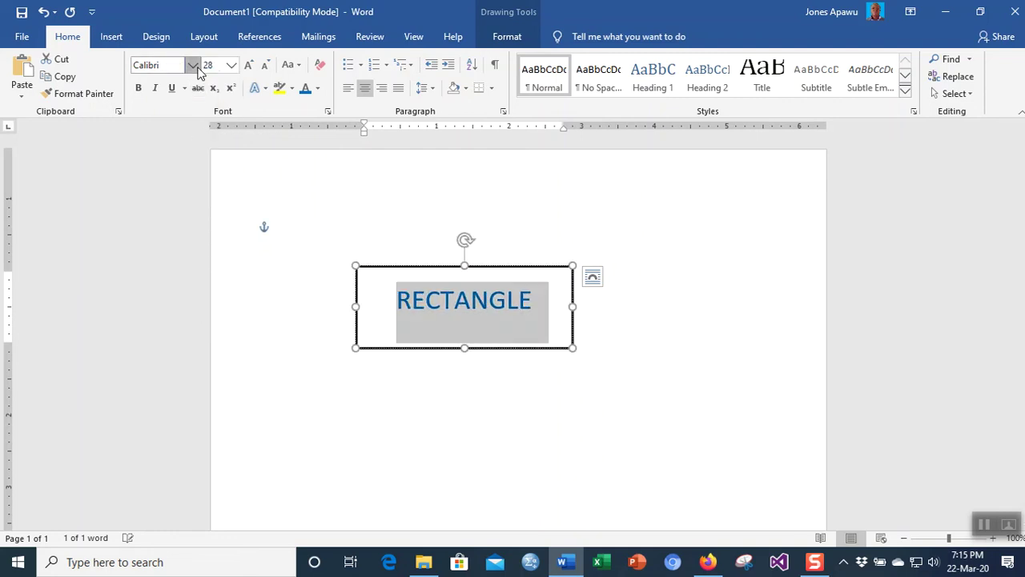
left_click(194, 66)
left_click(216, 156)
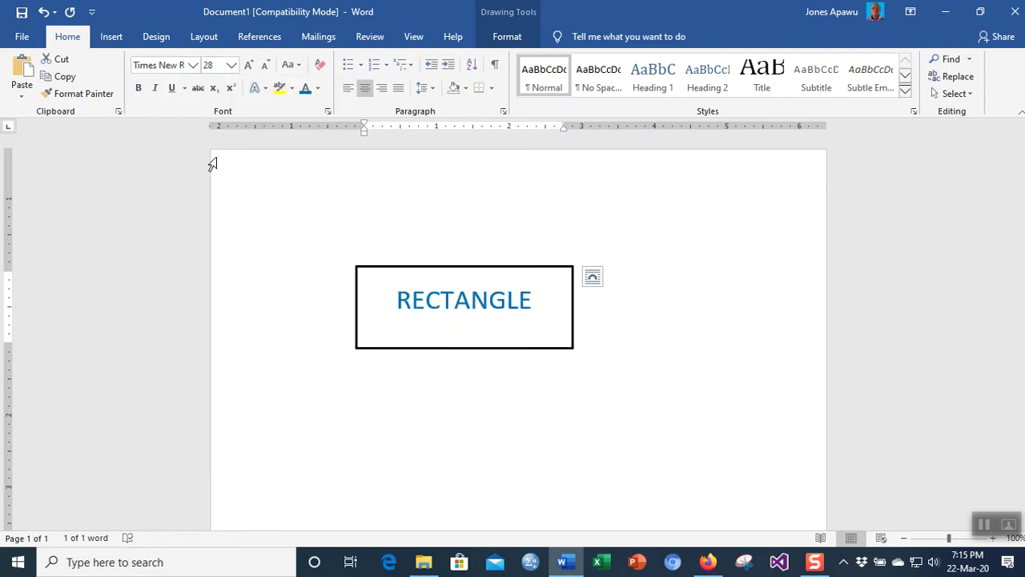
- Make the selected rectangle text bold and move the rectangle slightly right and down on the page
left_click(138, 88)
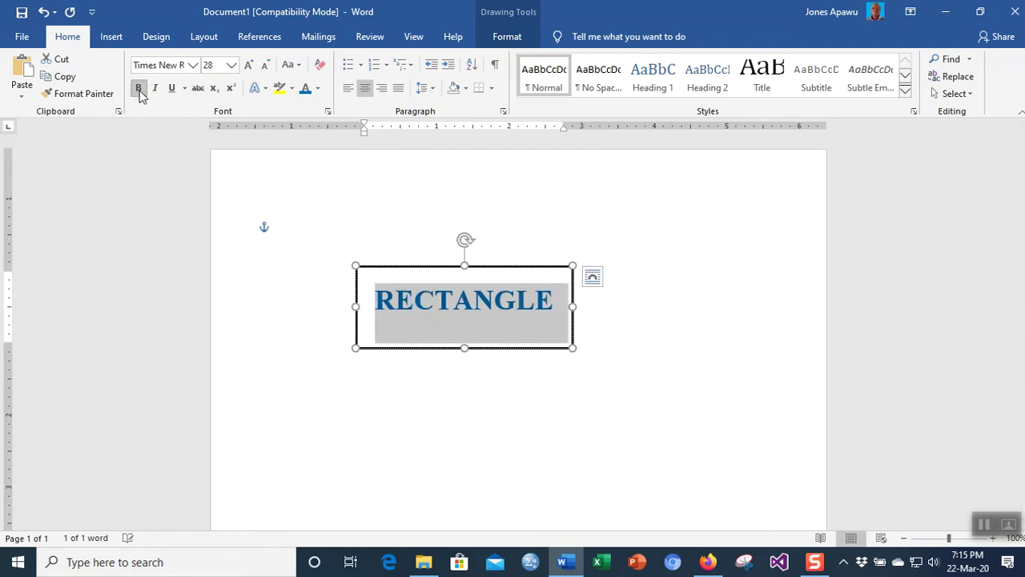
left_click(543, 419)
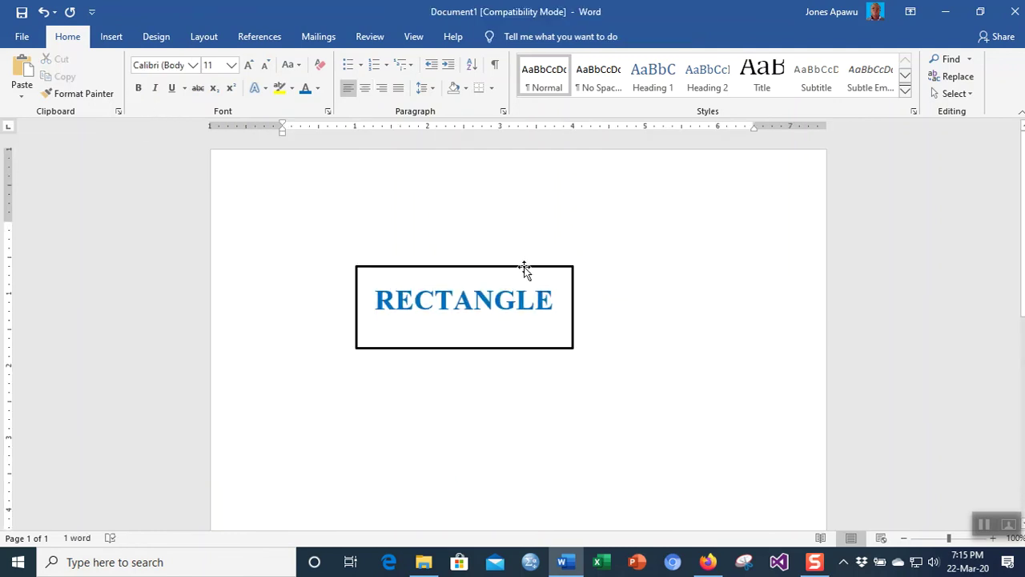
mouse_move(538, 266)
left_mouse_down()
mouse_move(606, 277)
mouse_move(572, 258)
mouse_move(542, 275)
mouse_move(573, 278)
left_mouse_up()
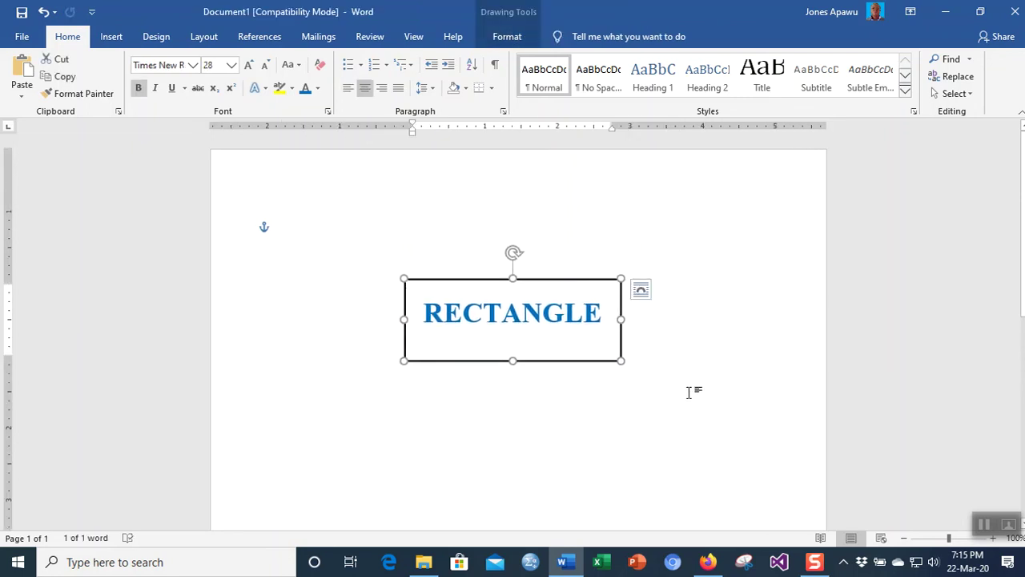
- Delete the rectangle and draw an isosceles triangle about 2.01" high and 2.47" wide in the upper middle of the page
key("Delete")
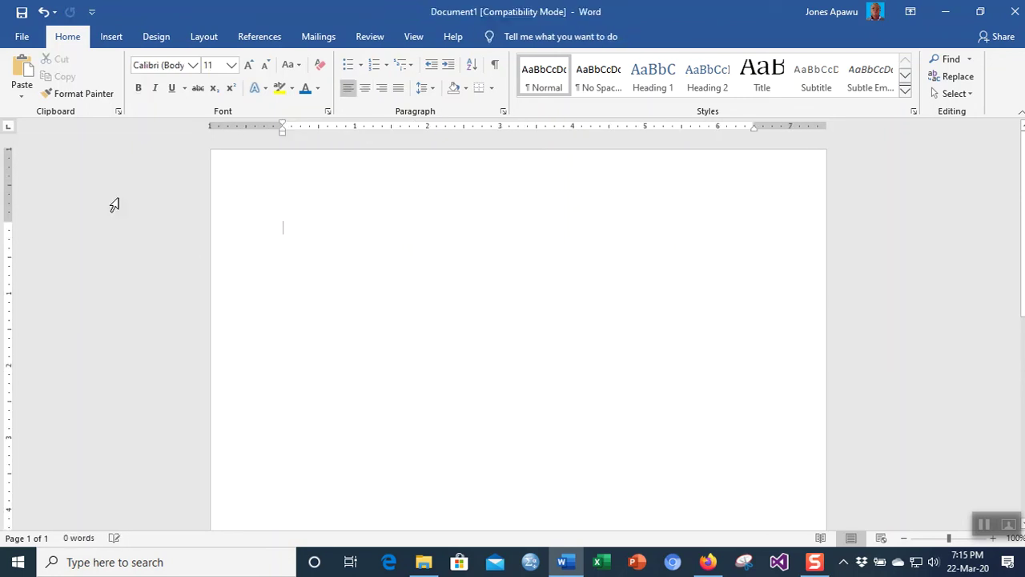
left_click(112, 37)
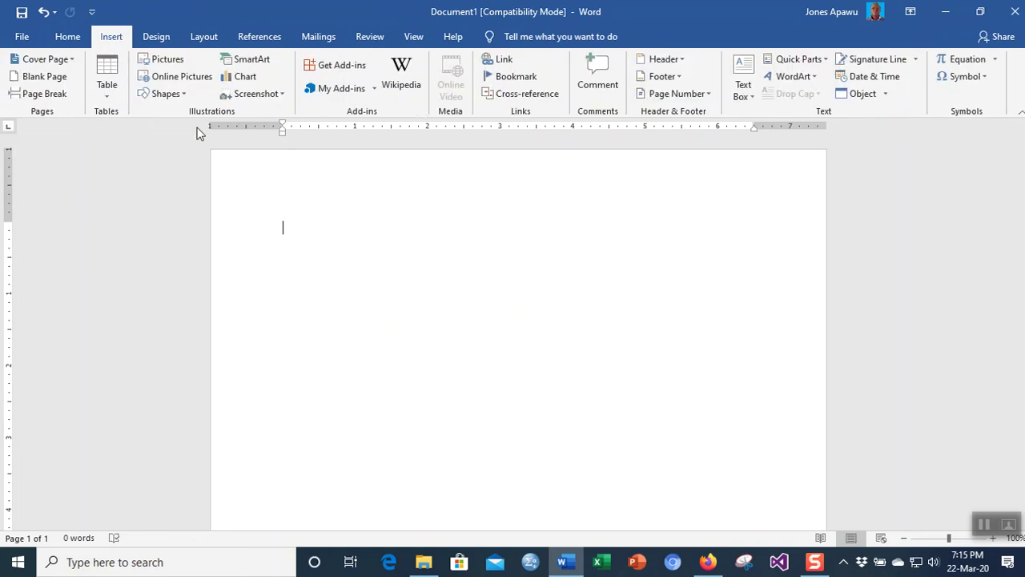
left_click(183, 95)
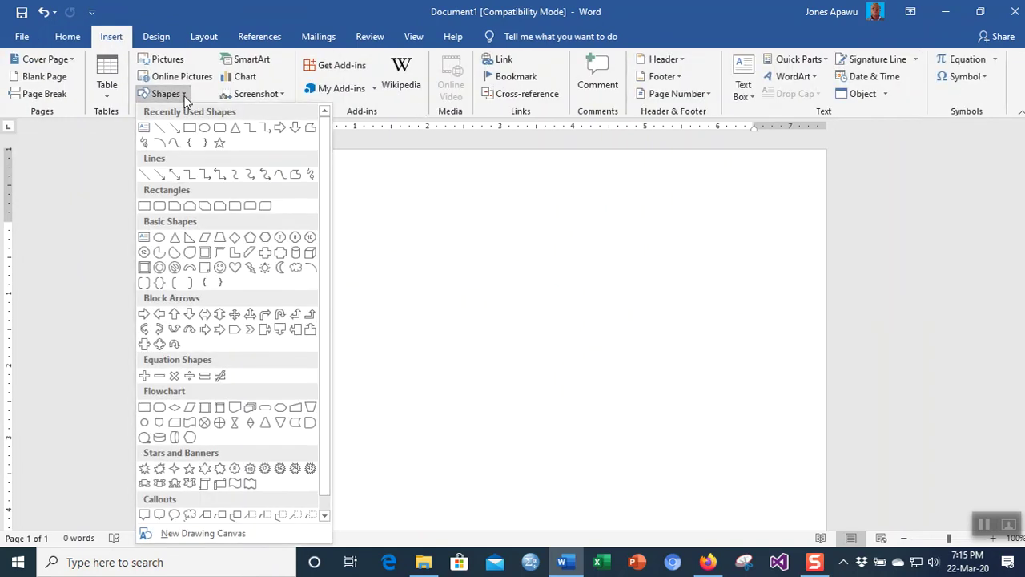
left_click(177, 237)
mouse_move(386, 244)
left_mouse_down()
mouse_move(485, 357)
mouse_move(526, 384)
mouse_move(565, 390)
left_mouse_up()
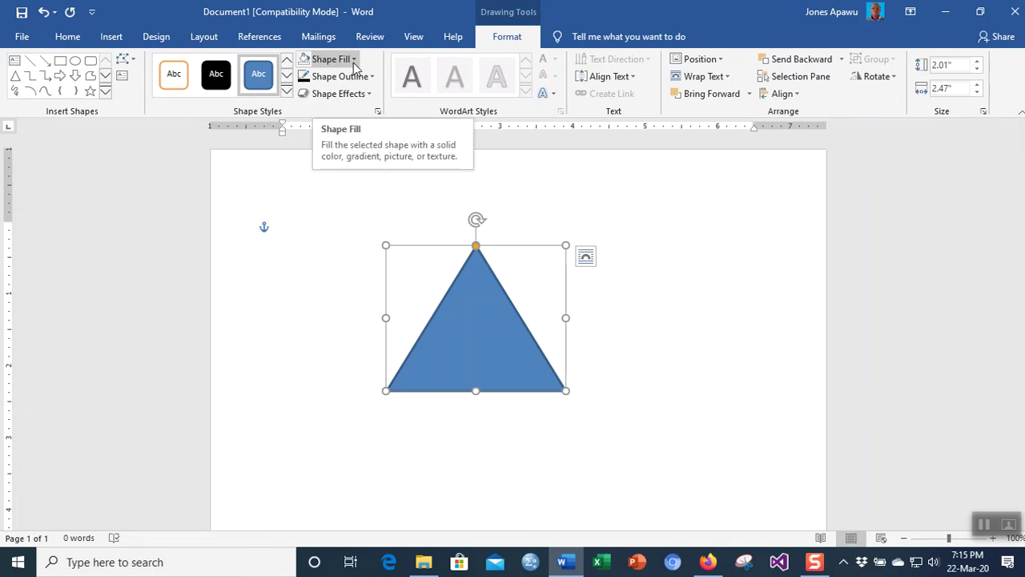
- Format the triangle with a standard red fill and a black outline
left_click(353, 62)
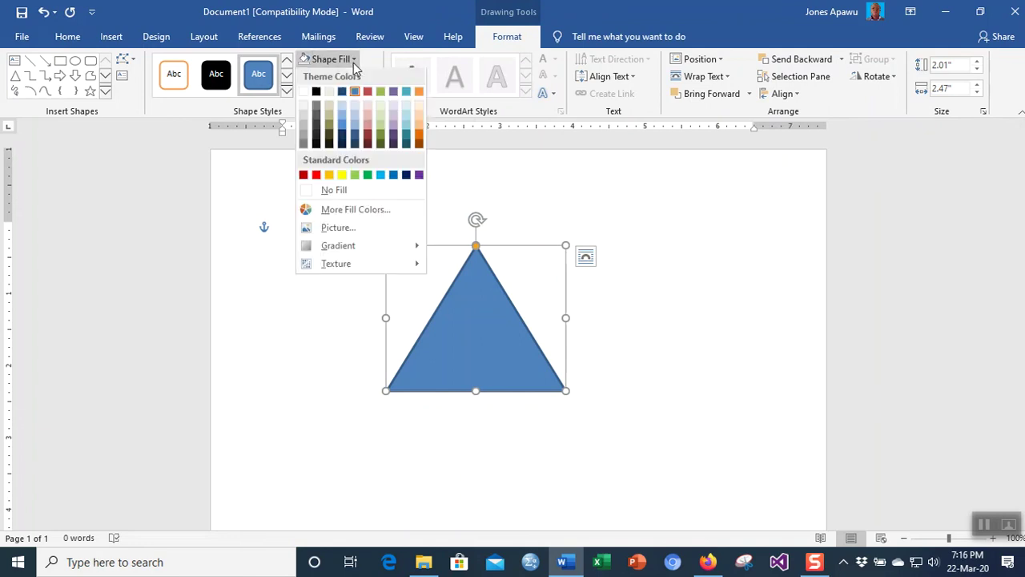
left_click(316, 176)
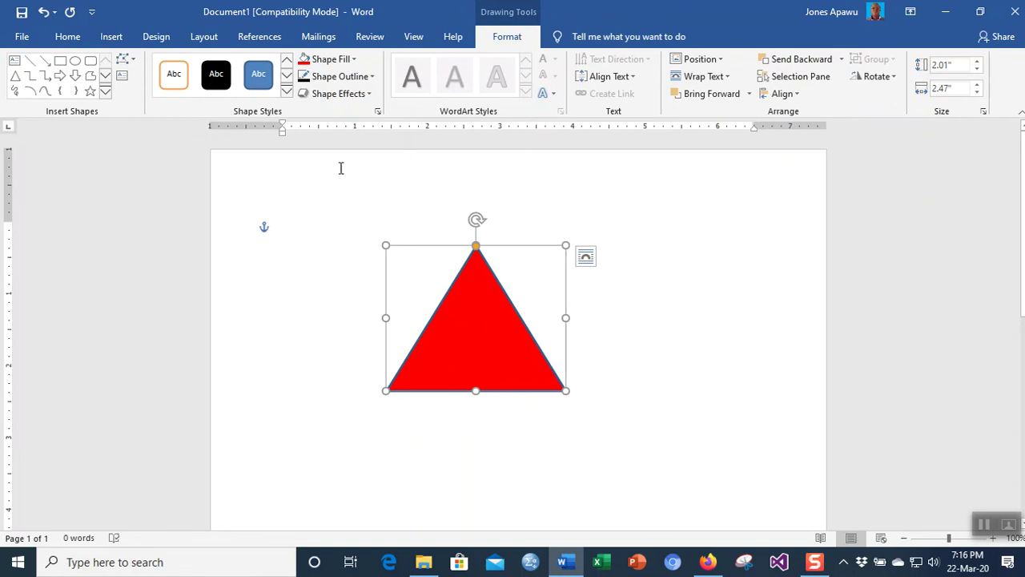
left_click(372, 79)
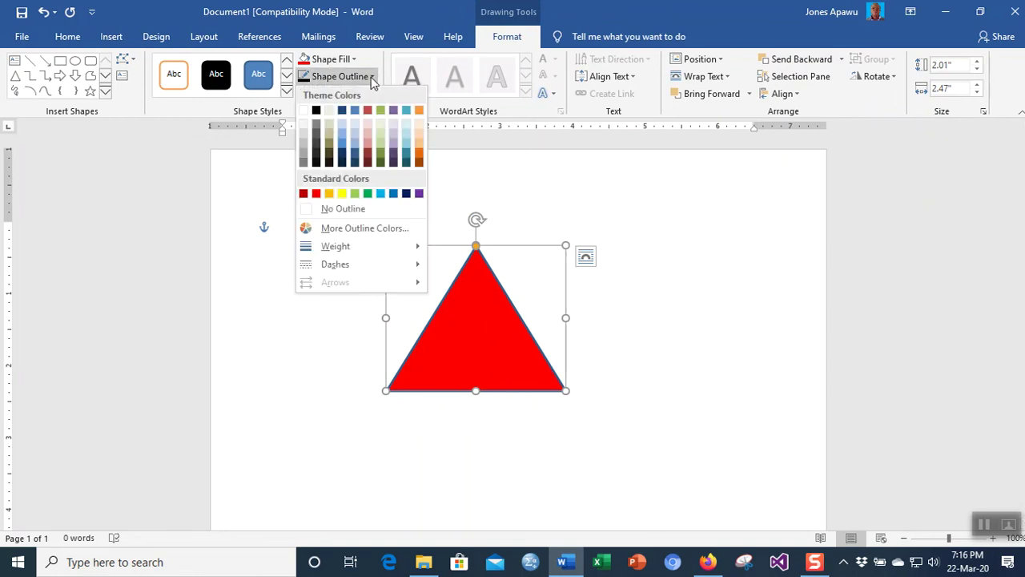
left_click(318, 111)
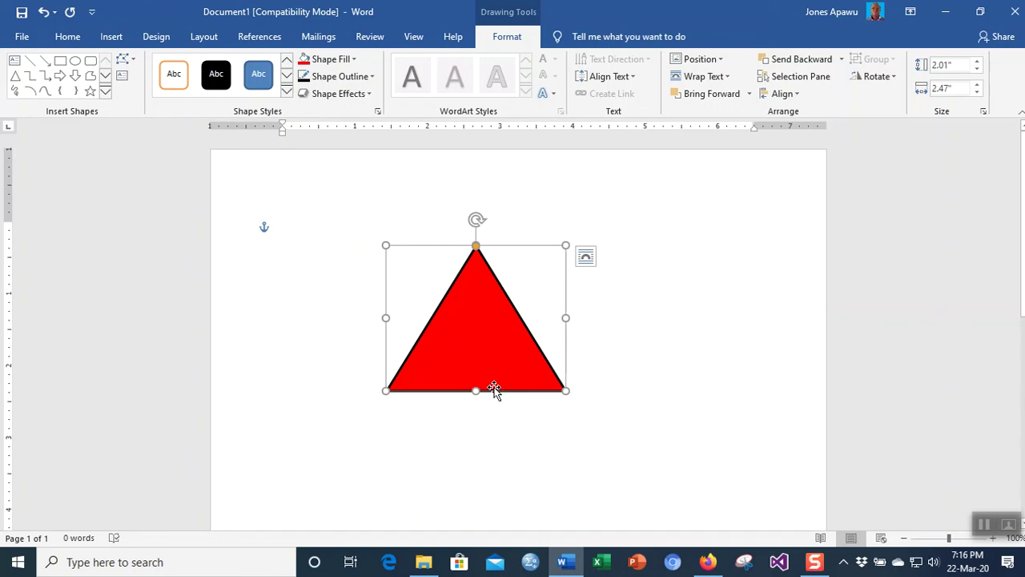
- Add the text "TRIANGLE" inside the red triangle
right_click(494, 390)
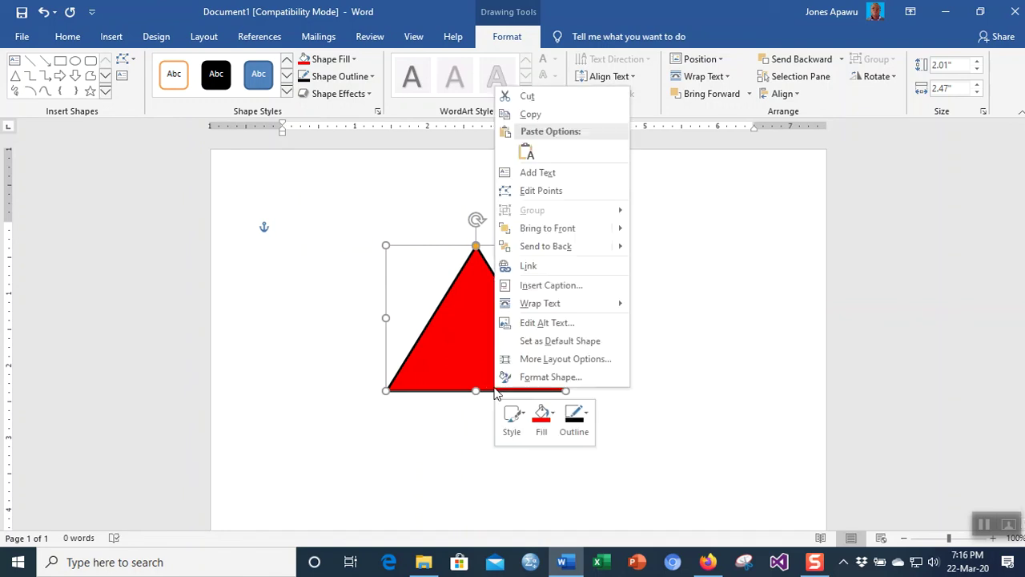
left_click(528, 173)
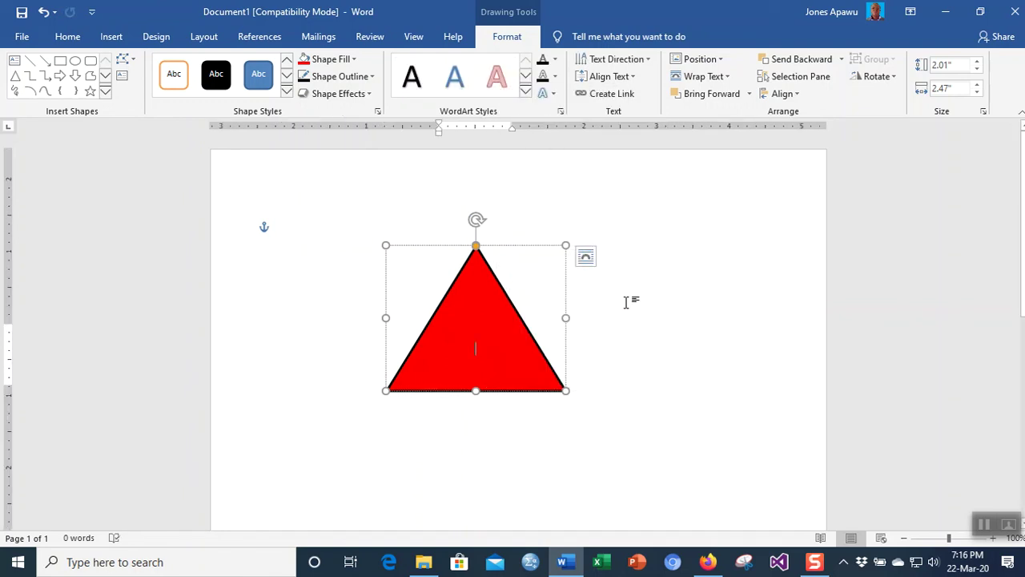
type("TRIANGLE")
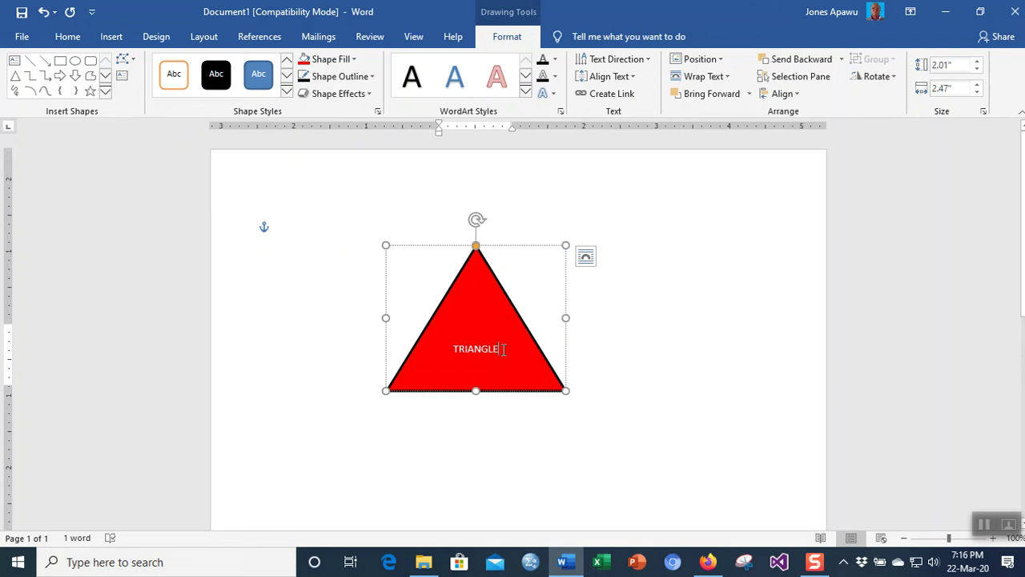
- Set all the text inside the triangle to standard yellow and font size 22
key("ctrl+a")
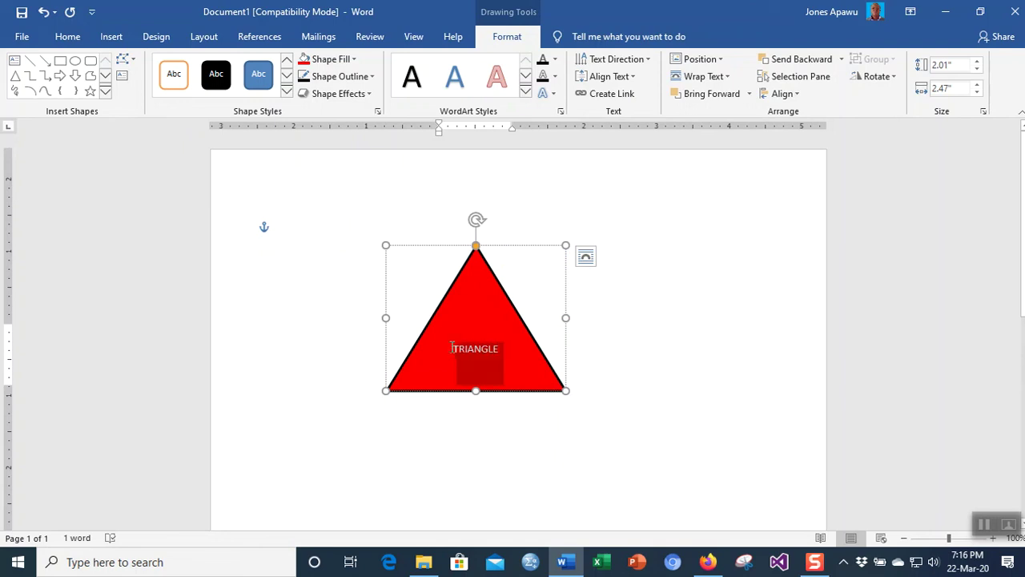
left_click(69, 37)
left_click(319, 89)
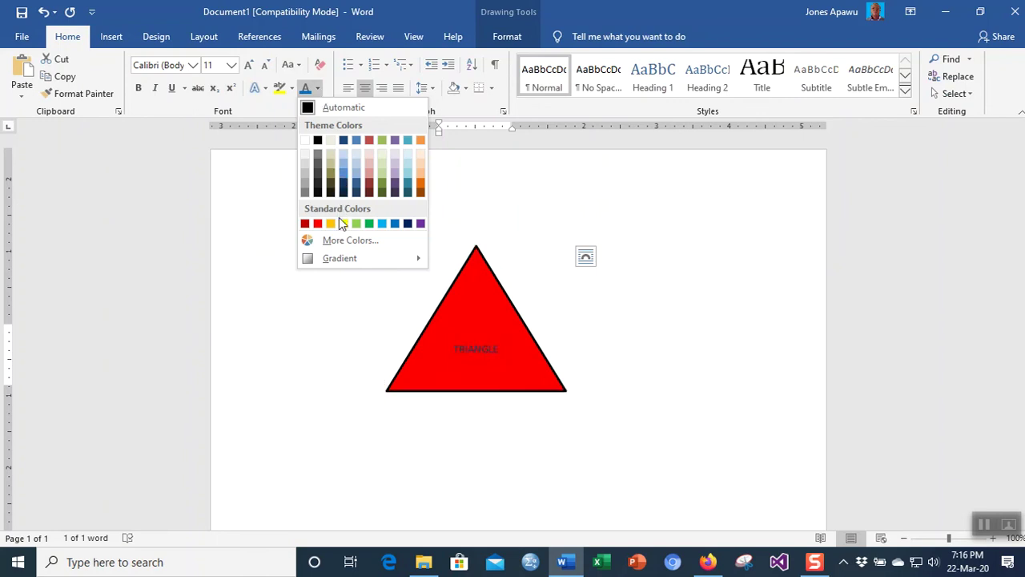
left_click(344, 224)
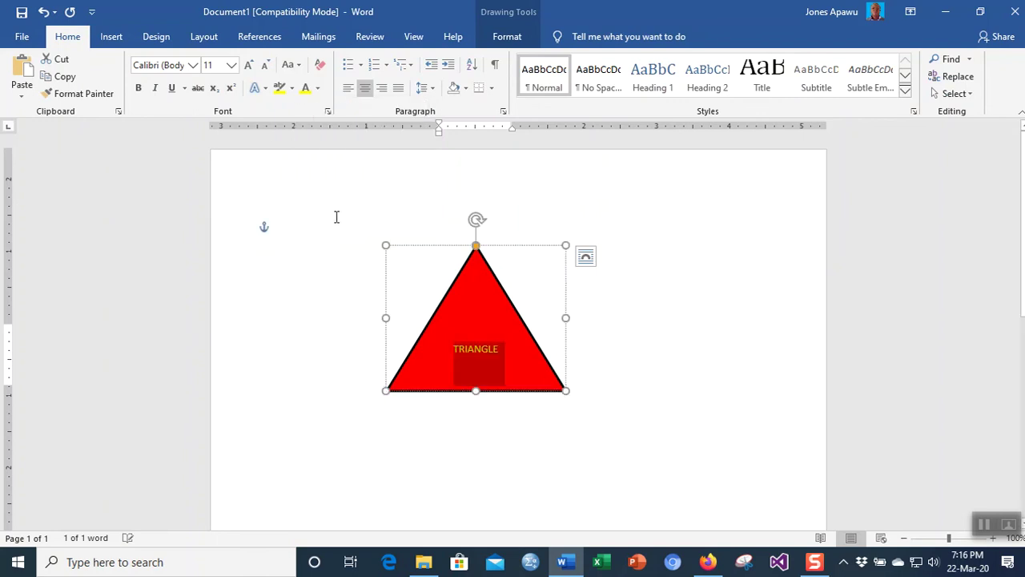
left_click(231, 65)
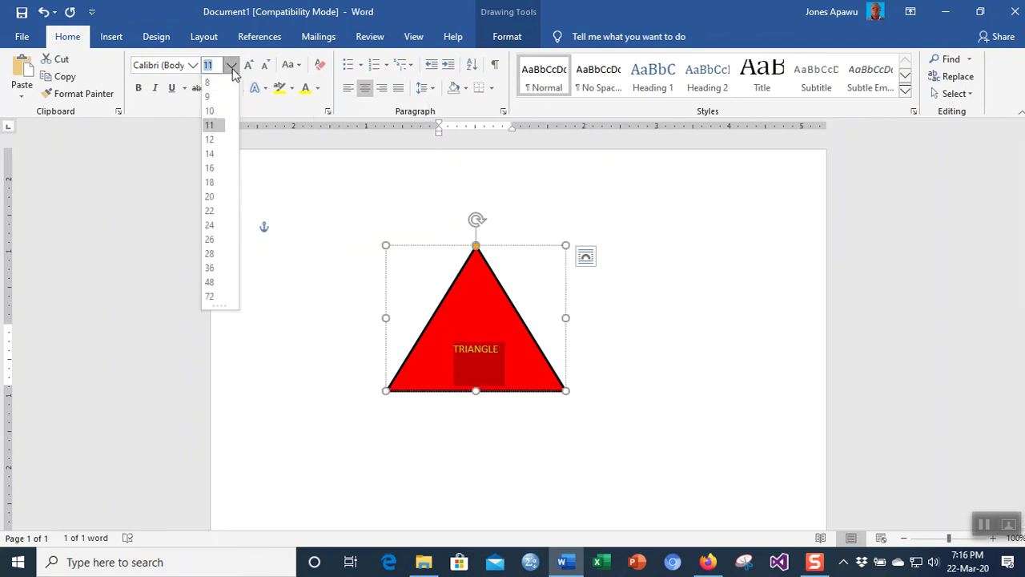
left_click(220, 214)
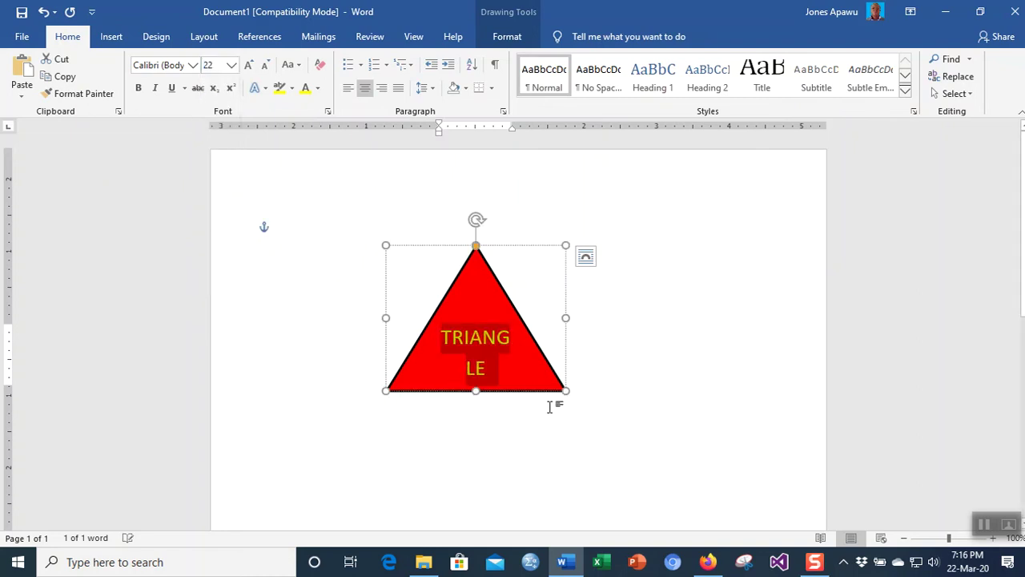
left_click(558, 398)
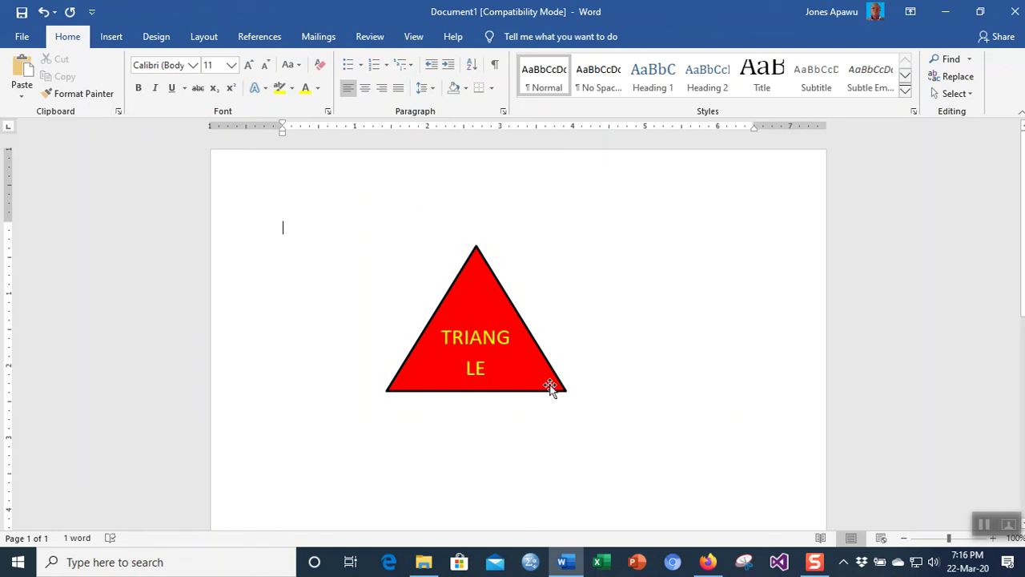
- Enlarge the triangle from its lower-right corner, mainly in width, so that its text fits on one line
left_click(550, 387)
left_click_drag(566, 392, 611, 393)
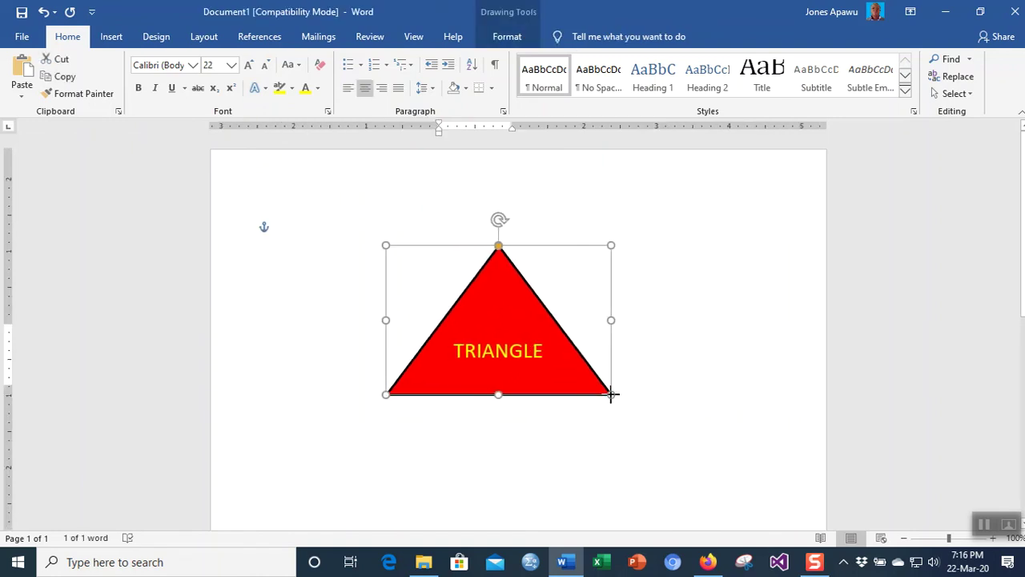
left_click(690, 408)
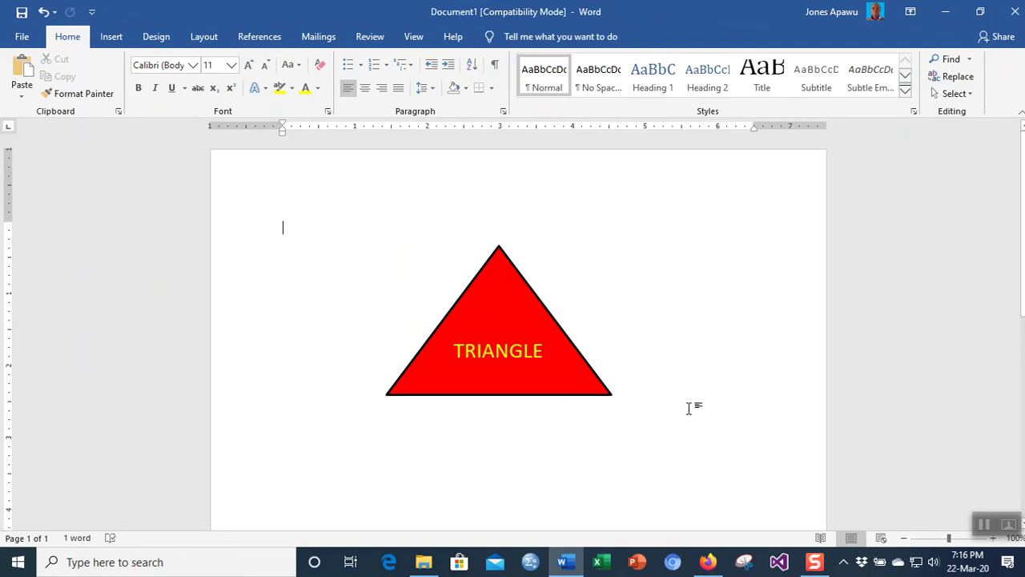
- Delete the triangle and draw a smiley face shape about 1.14" high and 1.29" wide near the middle of the page
left_click(540, 393)
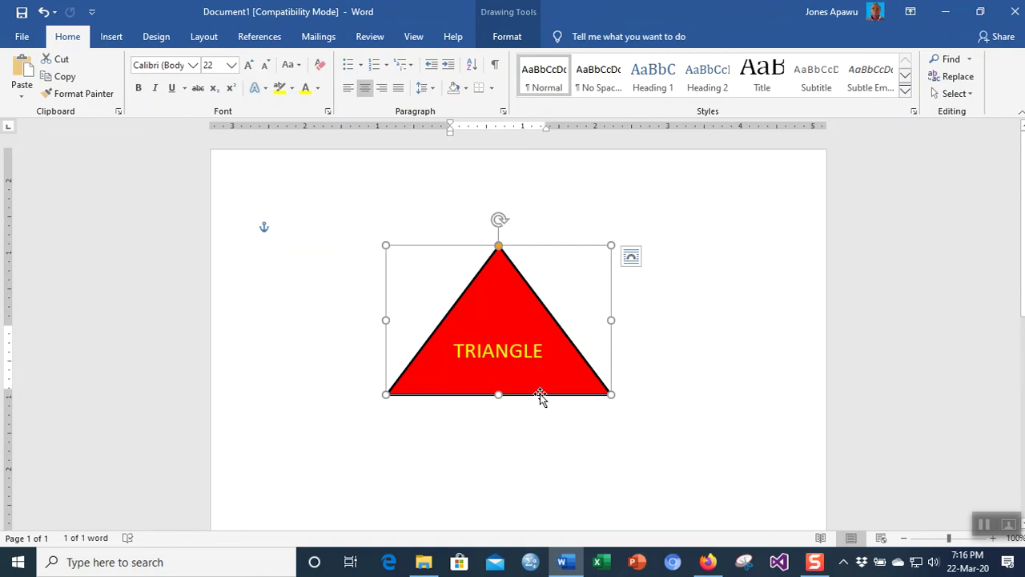
key("Delete")
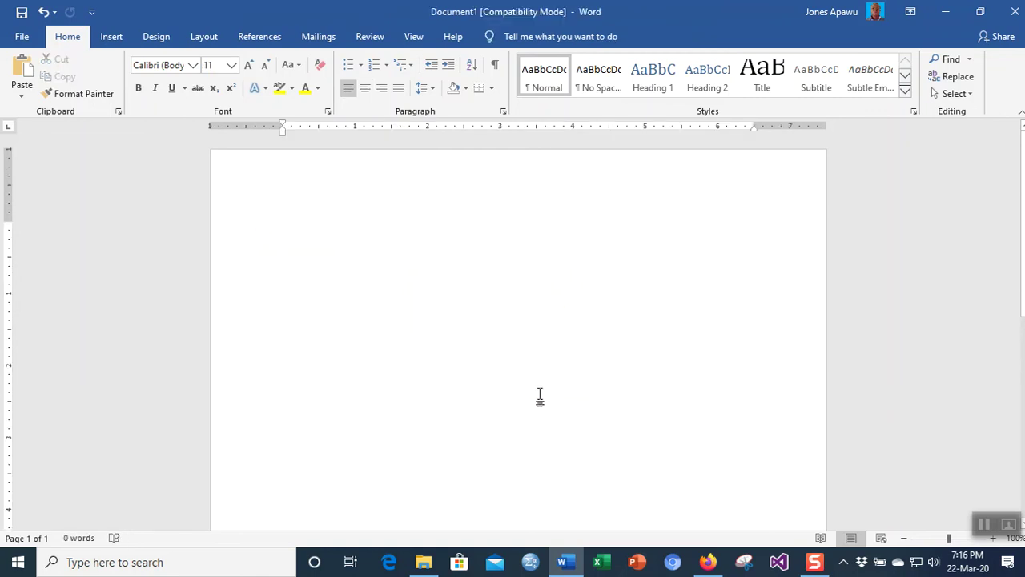
left_click(109, 37)
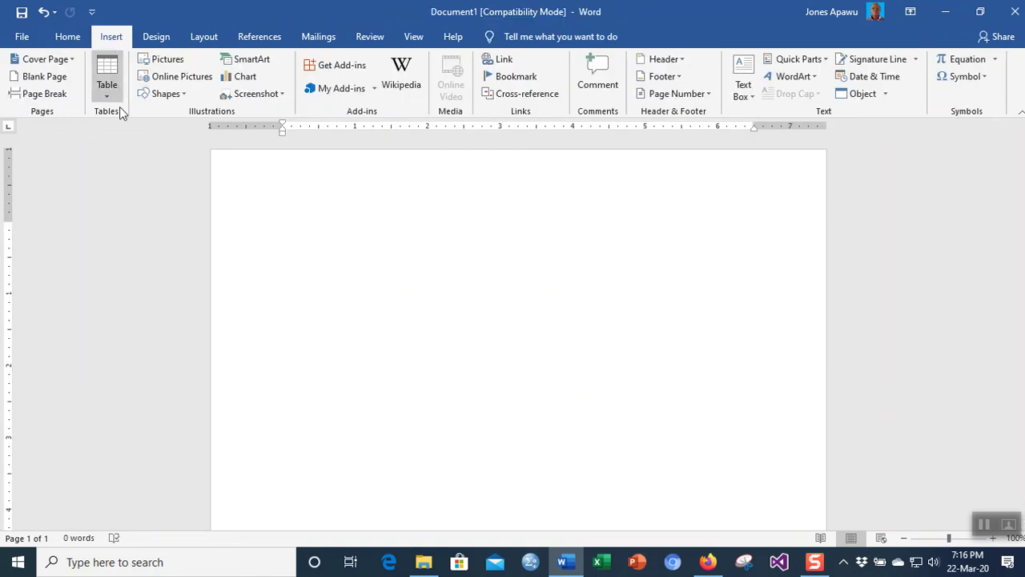
left_click(186, 97)
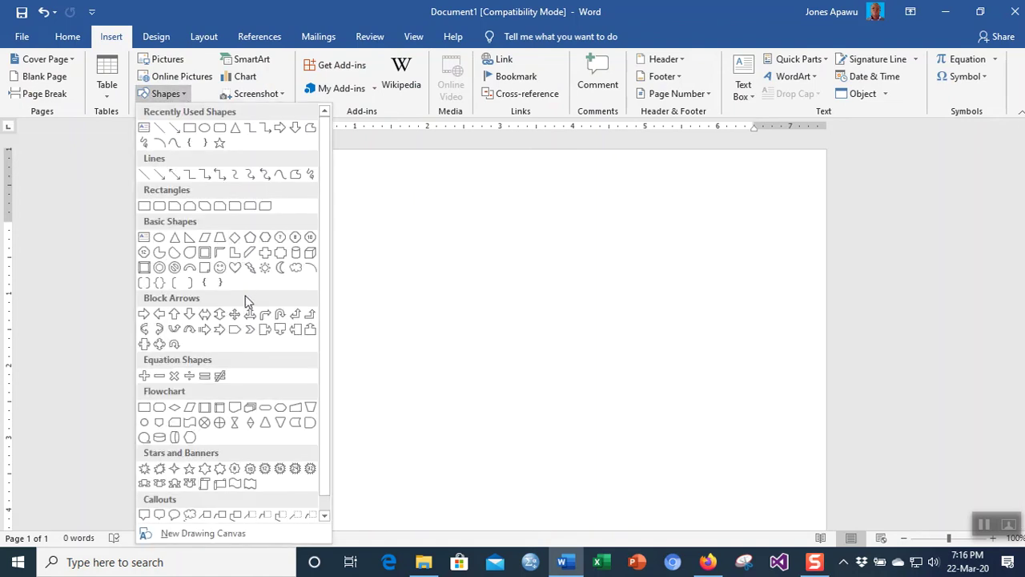
left_click(219, 266)
left_click_drag(441, 293, 569, 411)
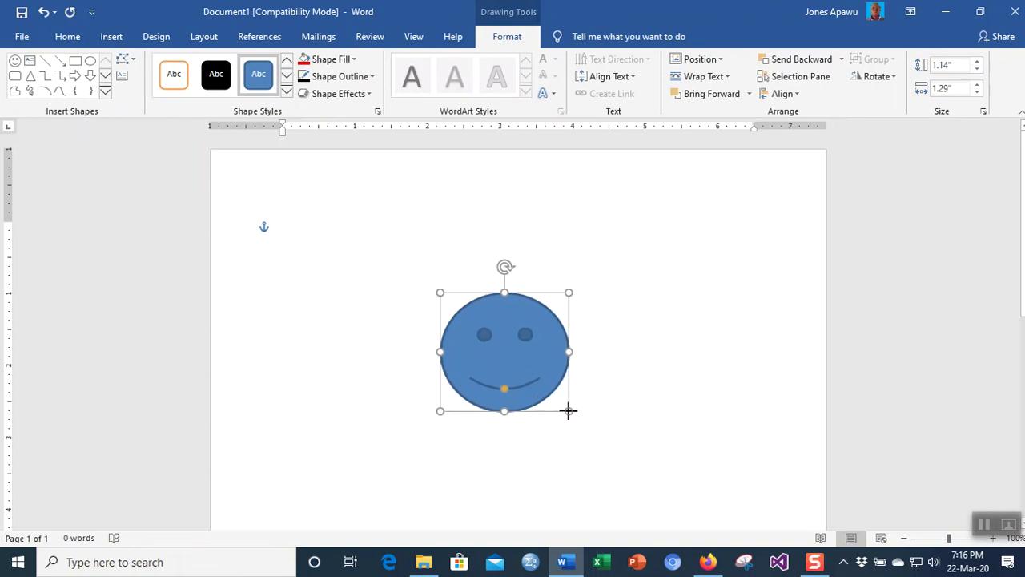
left_click(702, 406)
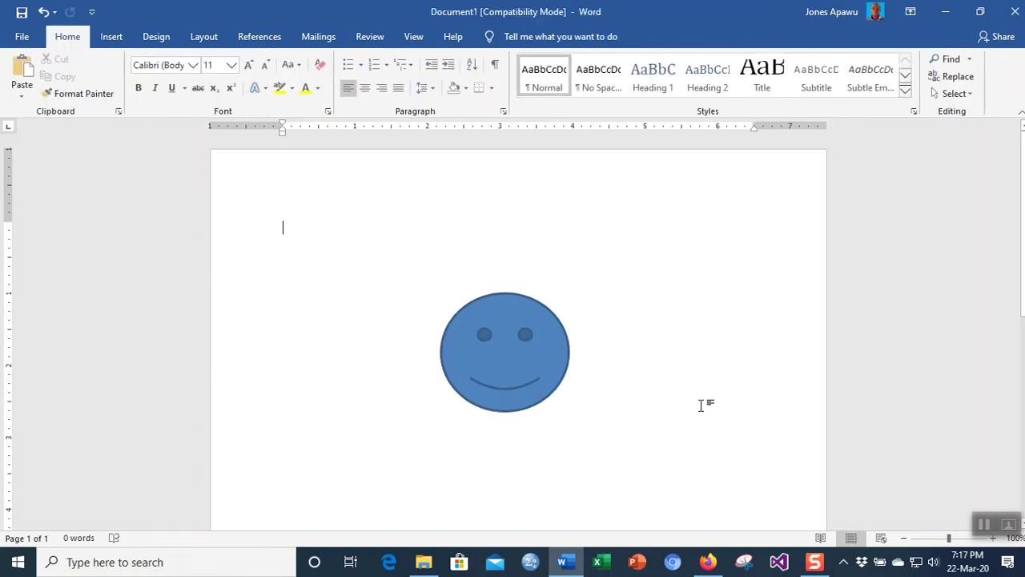